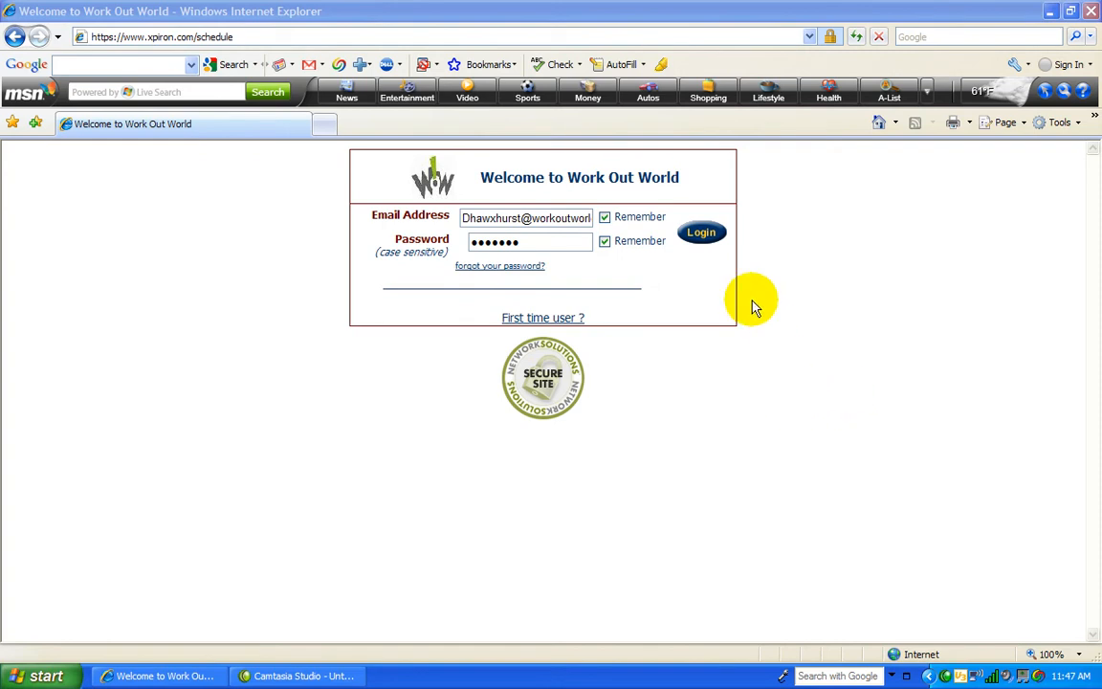
Step: Log in with the remembered credentials and open the staff administration page
{"action": "left_click", "coordinate": [708, 241]}
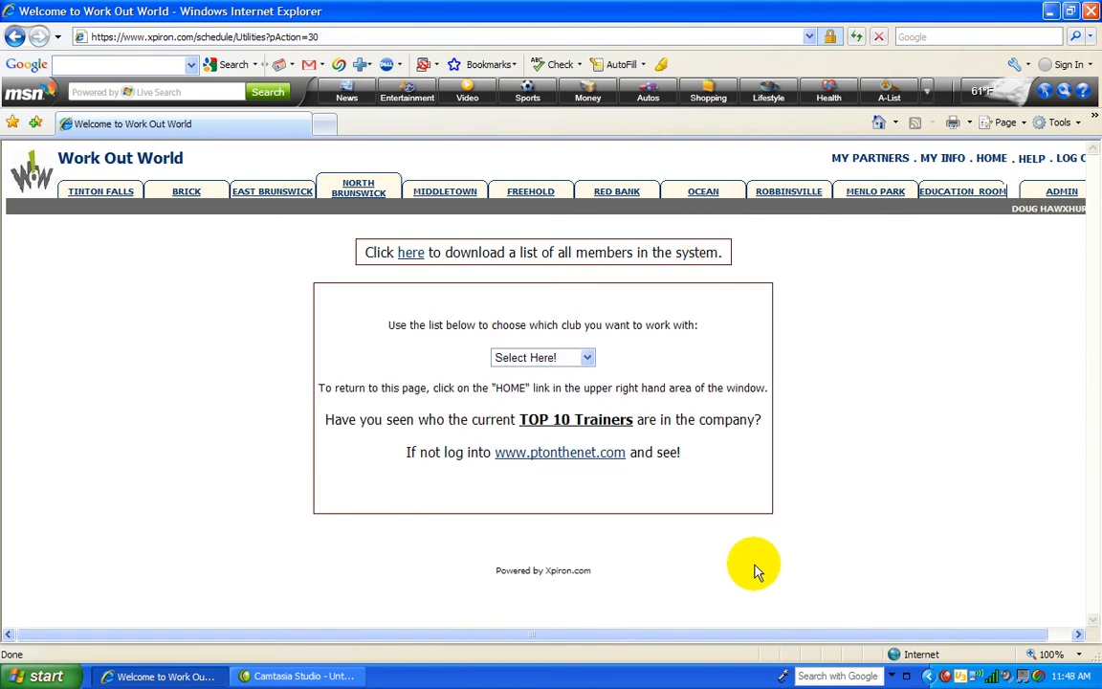
{"action": "left_click", "coordinate": [700, 636]}
{"action": "left_click_drag", "start_coordinate": [700, 639], "coordinate": [760, 631]}
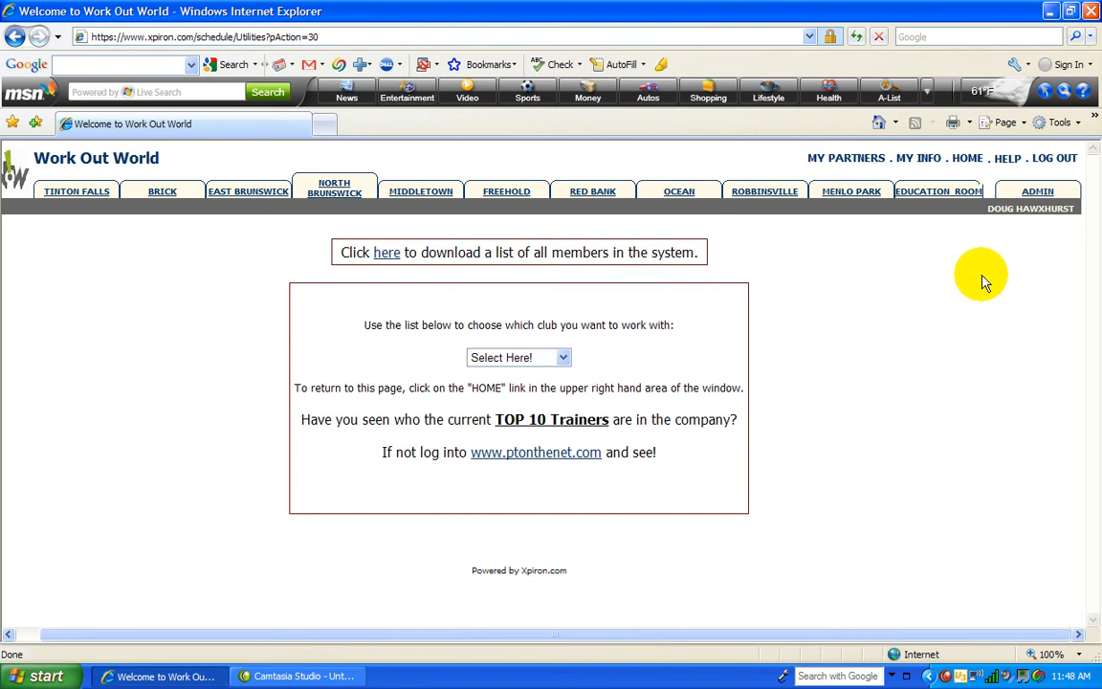
{"action": "left_click", "coordinate": [1039, 195]}
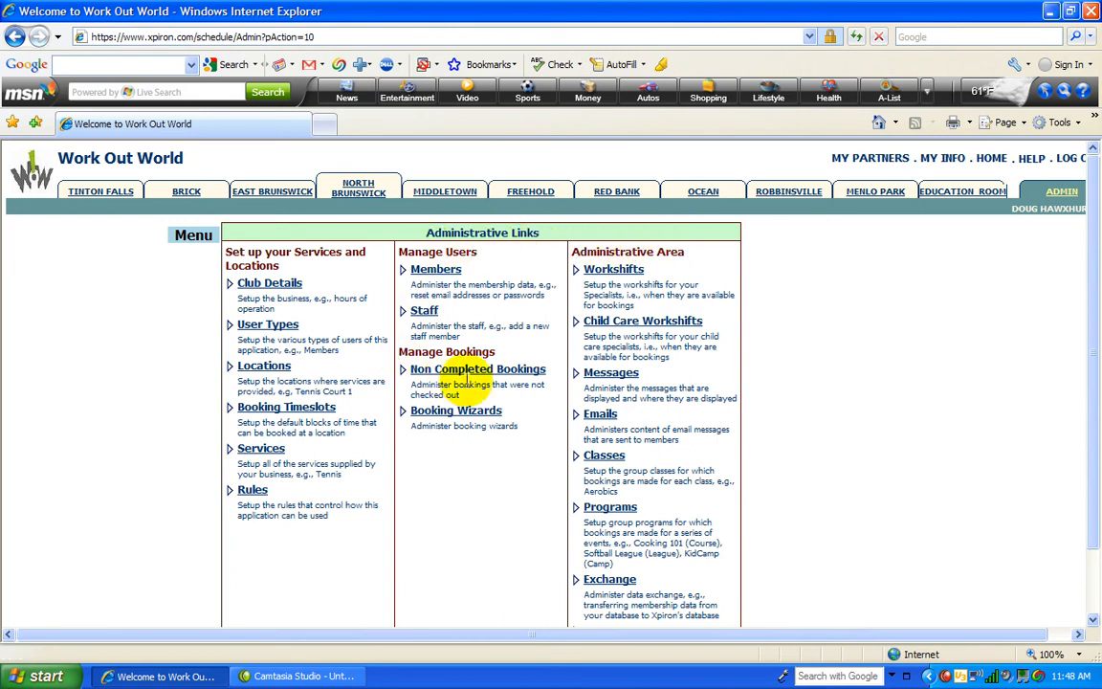
{"action": "left_click", "coordinate": [424, 314]}
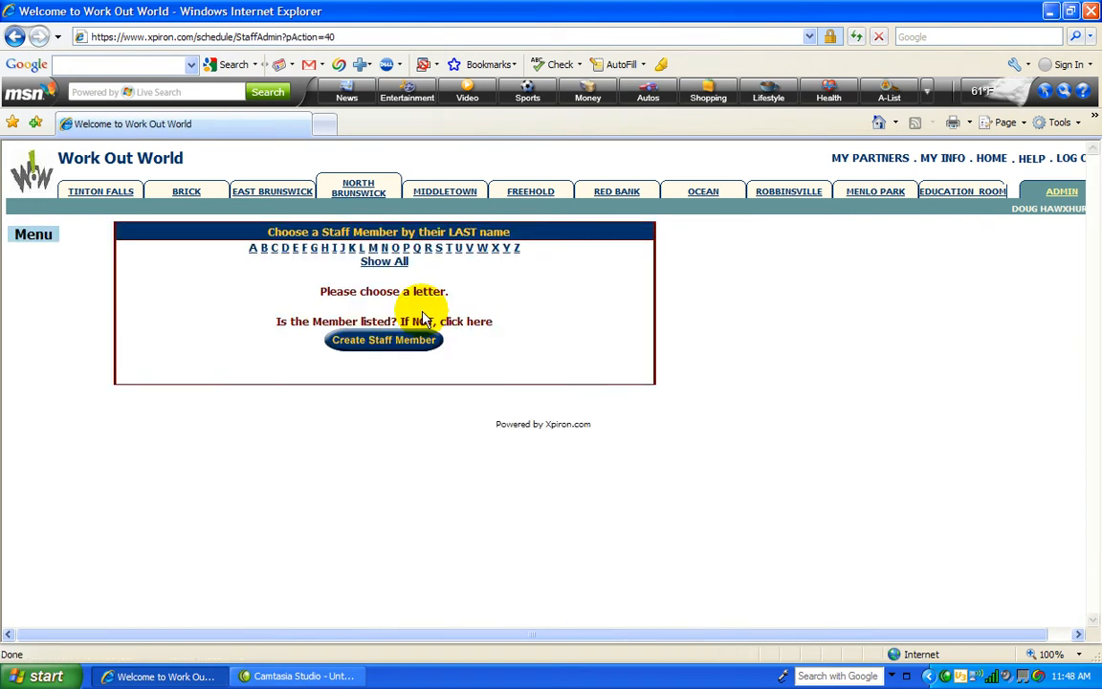
{"action": "left_click", "coordinate": [381, 353]}
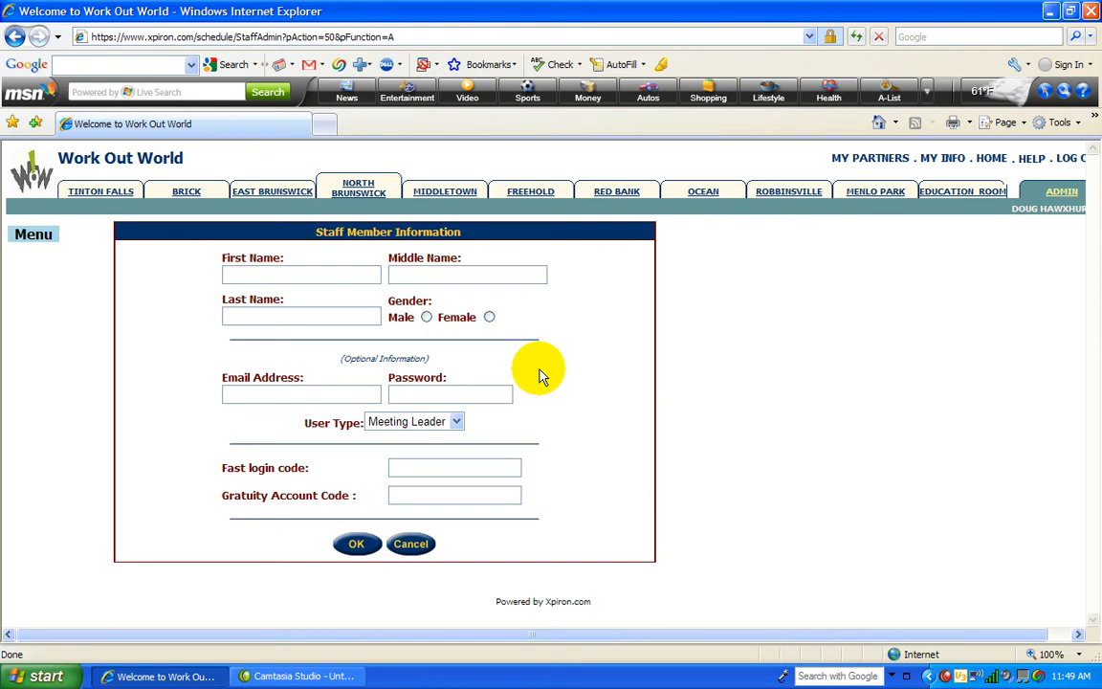
{"action": "left_click", "coordinate": [456, 424]}
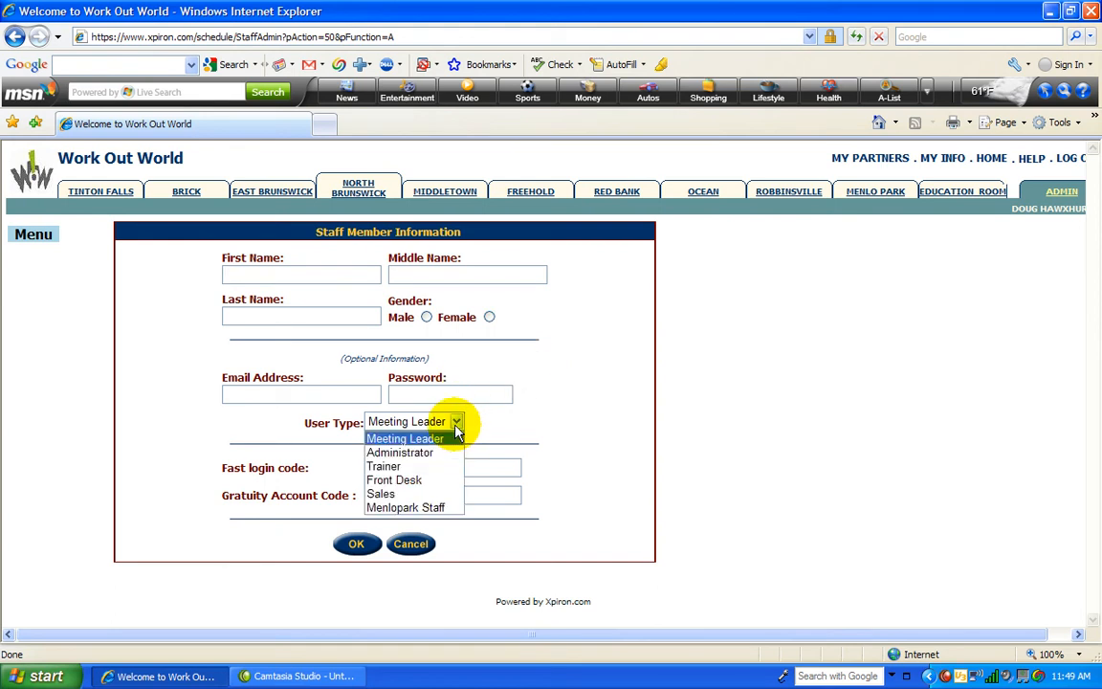
{"action": "left_click", "coordinate": [402, 494]}
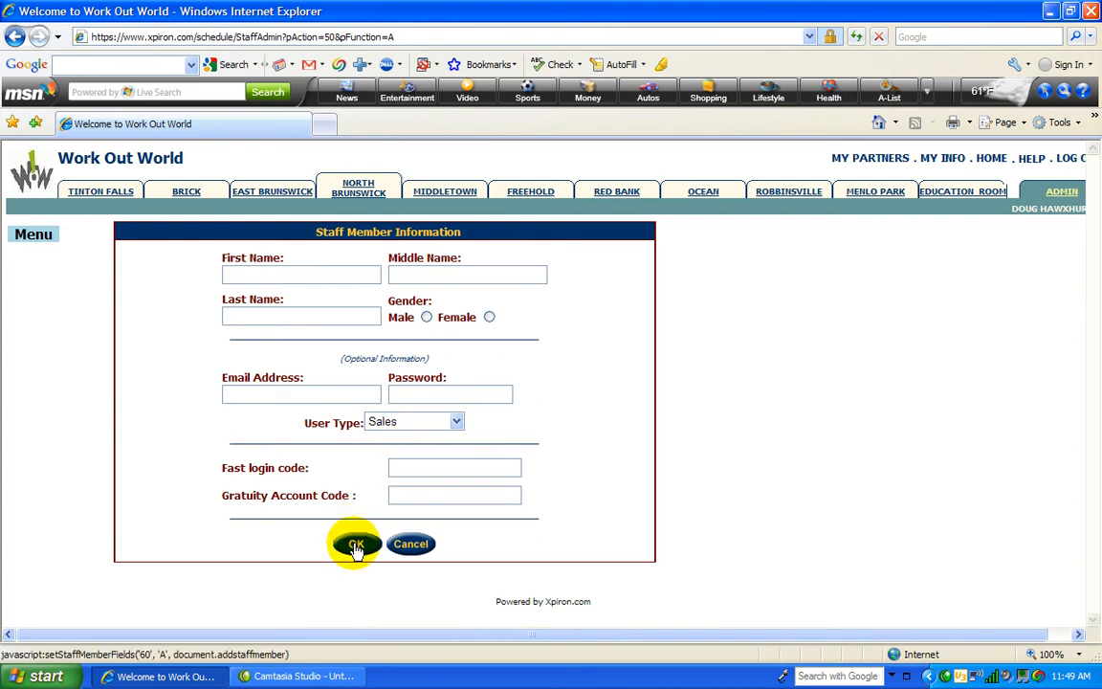
{"action": "left_click", "coordinate": [414, 549]}
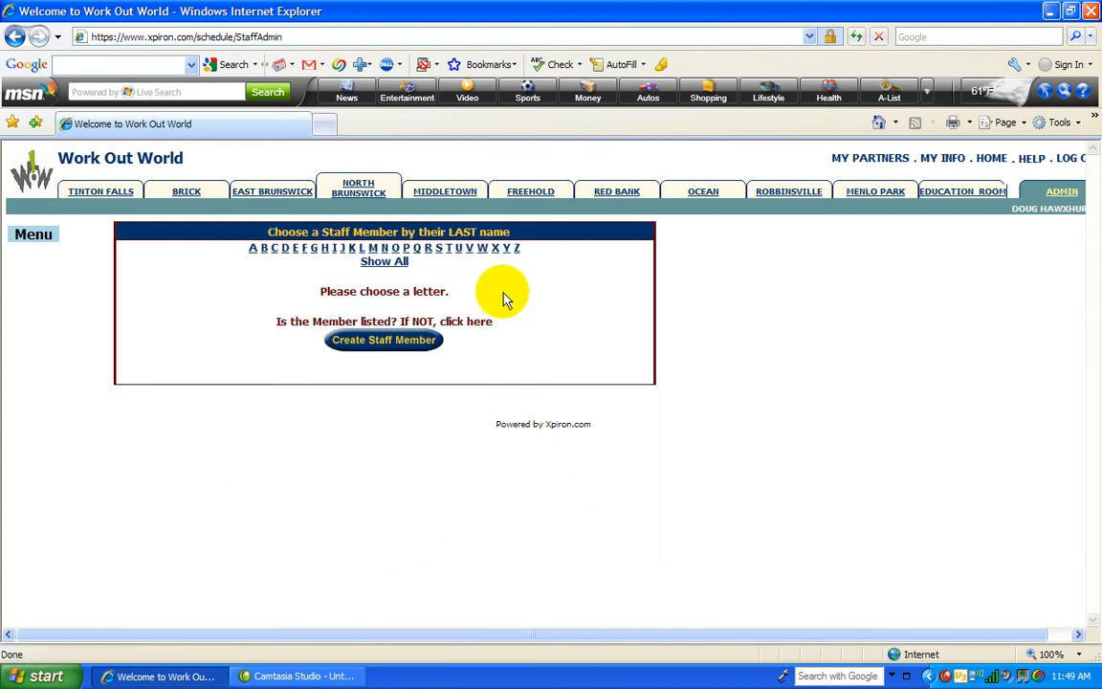
Step: List the staff members whose last names start with S and open the administrator's specialties
{"action": "left_click", "coordinate": [439, 251]}
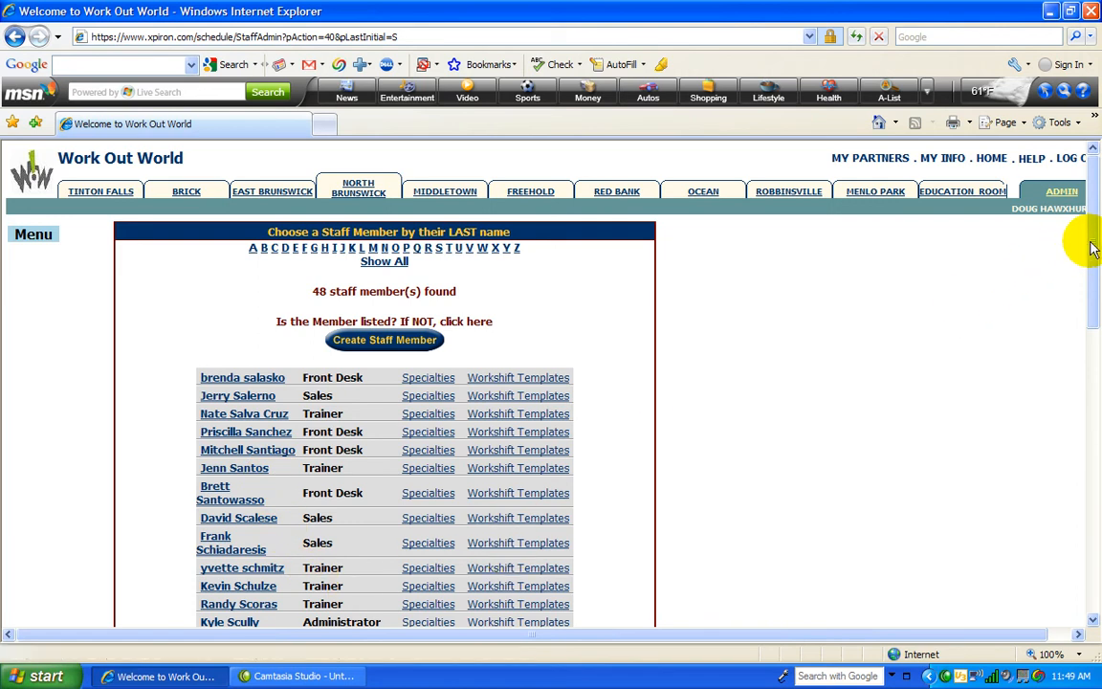
{"action": "left_click_drag", "start_coordinate": [1093, 248], "coordinate": [1094, 261]}
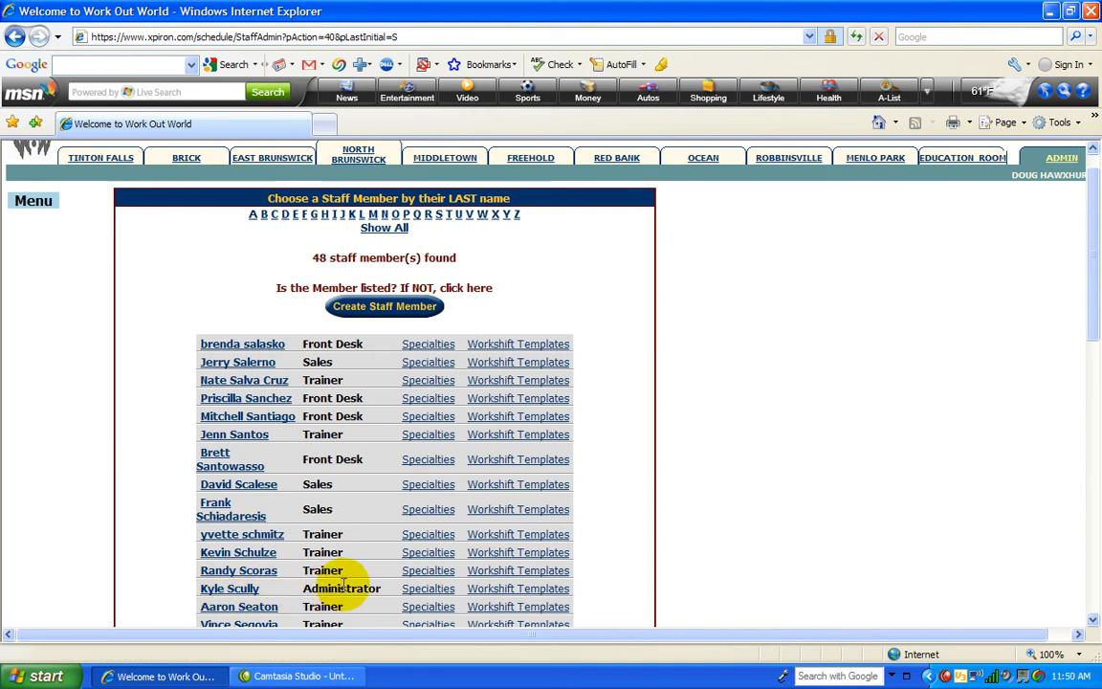
{"action": "left_click", "coordinate": [426, 593]}
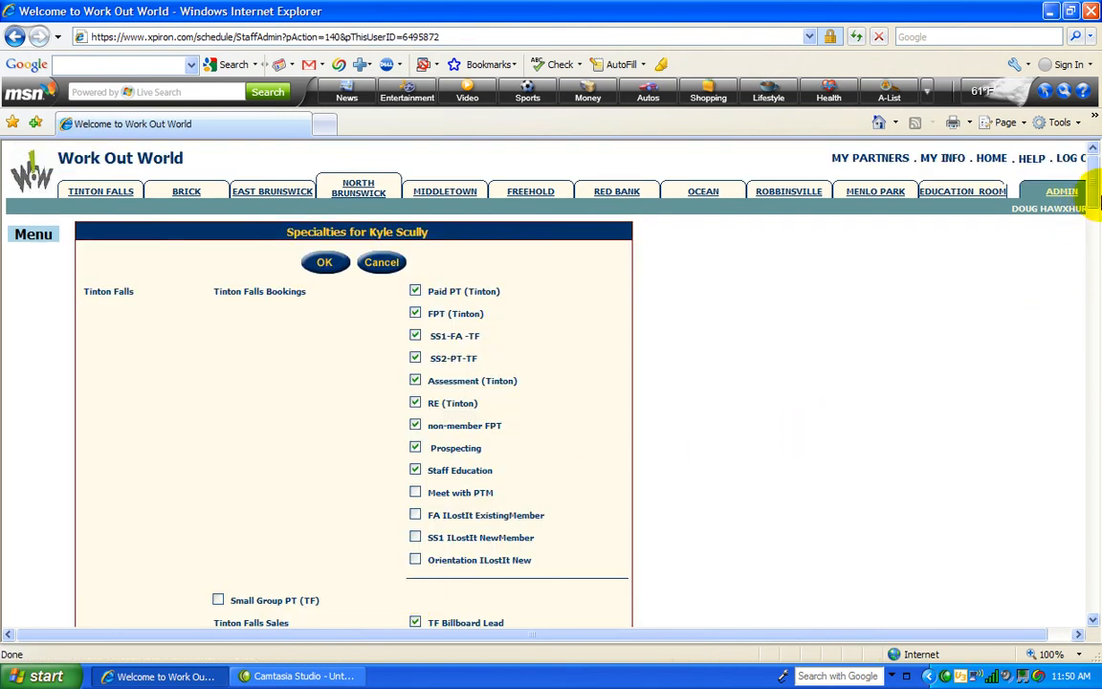
Step: Enable the Tinton Falls Sales specialties from TF Gym Ticket through TF Endorsement Letter for the administrator and save them
{"action": "left_click_drag", "start_coordinate": [1093, 196], "coordinate": [1096, 242]}
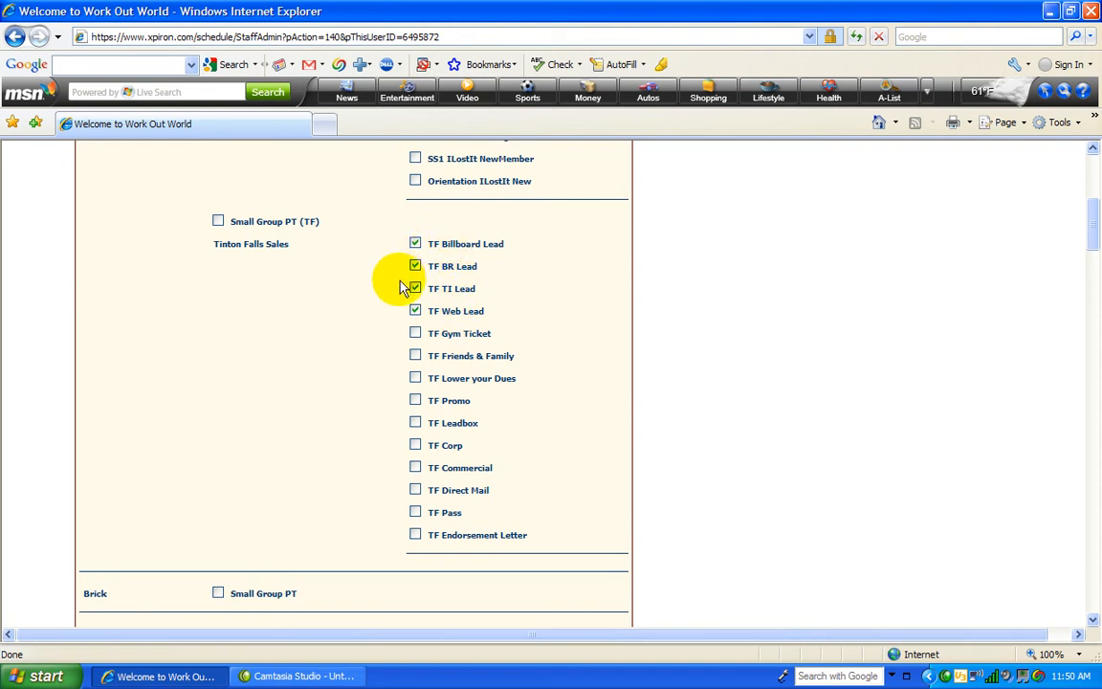
{"action": "left_click", "coordinate": [415, 334]}
{"action": "left_click", "coordinate": [415, 355]}
{"action": "left_click", "coordinate": [415, 378]}
{"action": "left_click", "coordinate": [415, 400]}
{"action": "left_click", "coordinate": [416, 423]}
{"action": "left_click", "coordinate": [416, 445]}
{"action": "left_click", "coordinate": [415, 468]}
{"action": "left_click", "coordinate": [415, 489]}
{"action": "left_click", "coordinate": [415, 512]}
{"action": "left_click", "coordinate": [415, 535]}
{"action": "left_click_drag", "start_coordinate": [1097, 247], "coordinate": [1092, 194]}
{"action": "left_click", "coordinate": [856, 207]}
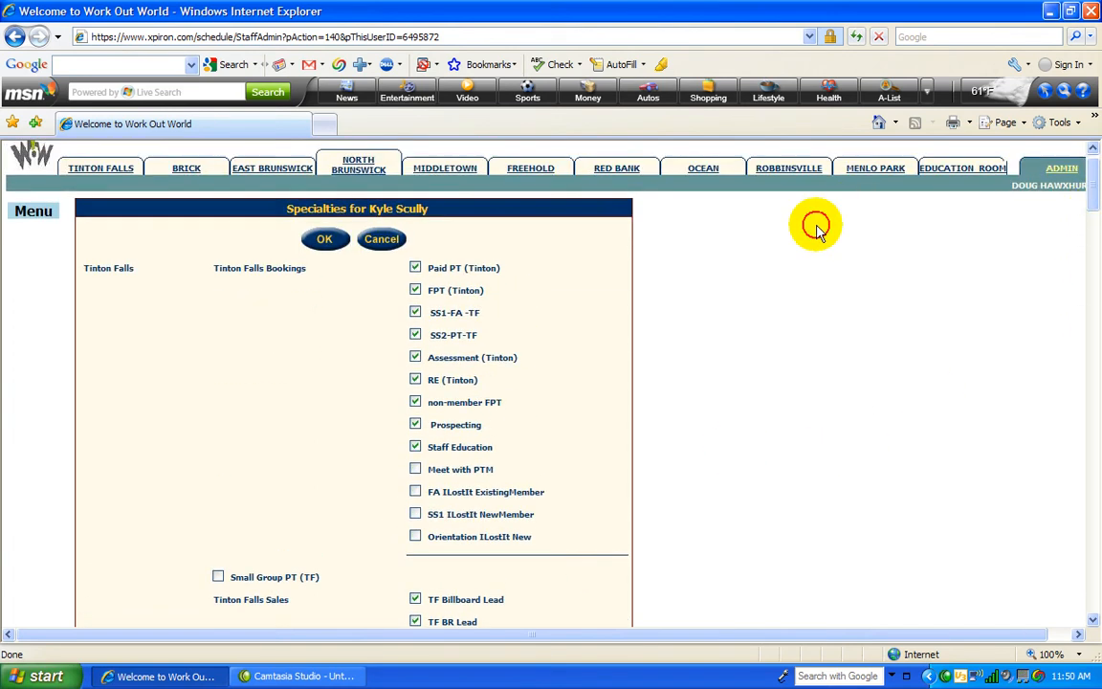
{"action": "left_click", "coordinate": [327, 241]}
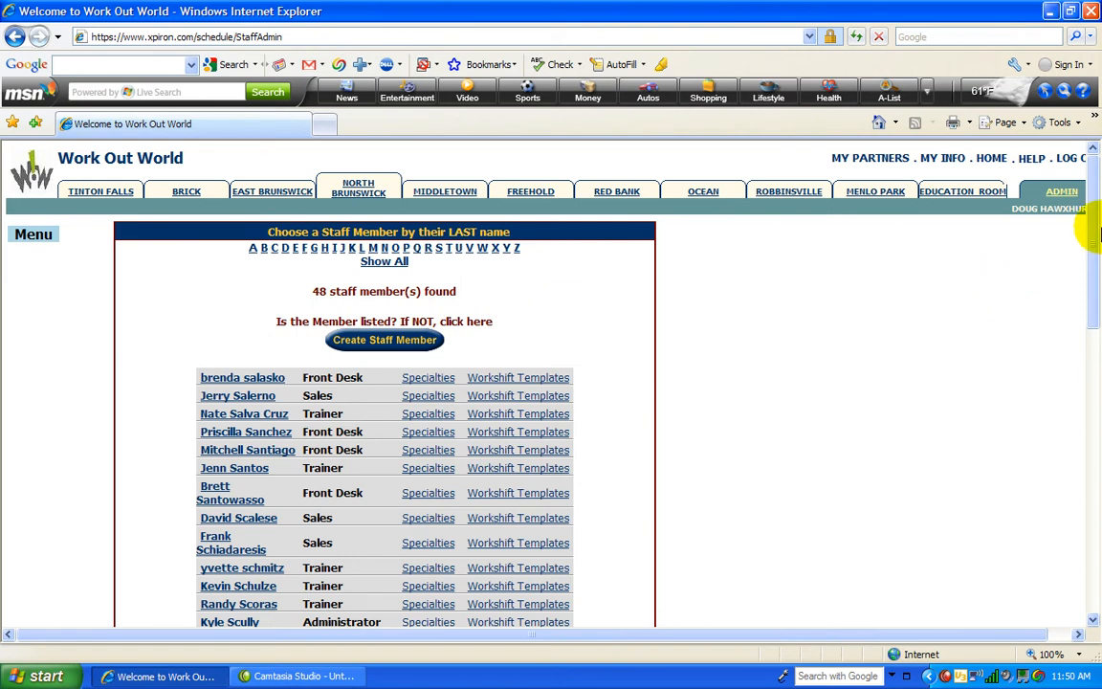
Step: Open the administrator's workshift template from the staff list
{"action": "left_click_drag", "start_coordinate": [1090, 216], "coordinate": [1097, 272]}
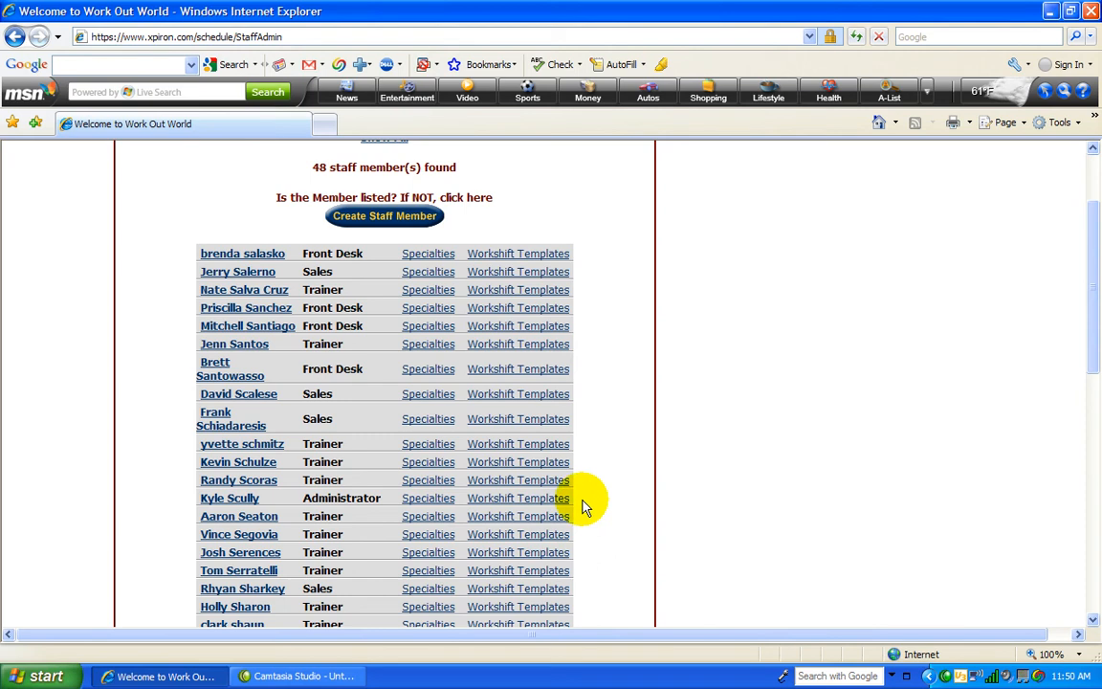
{"action": "left_click", "coordinate": [549, 499]}
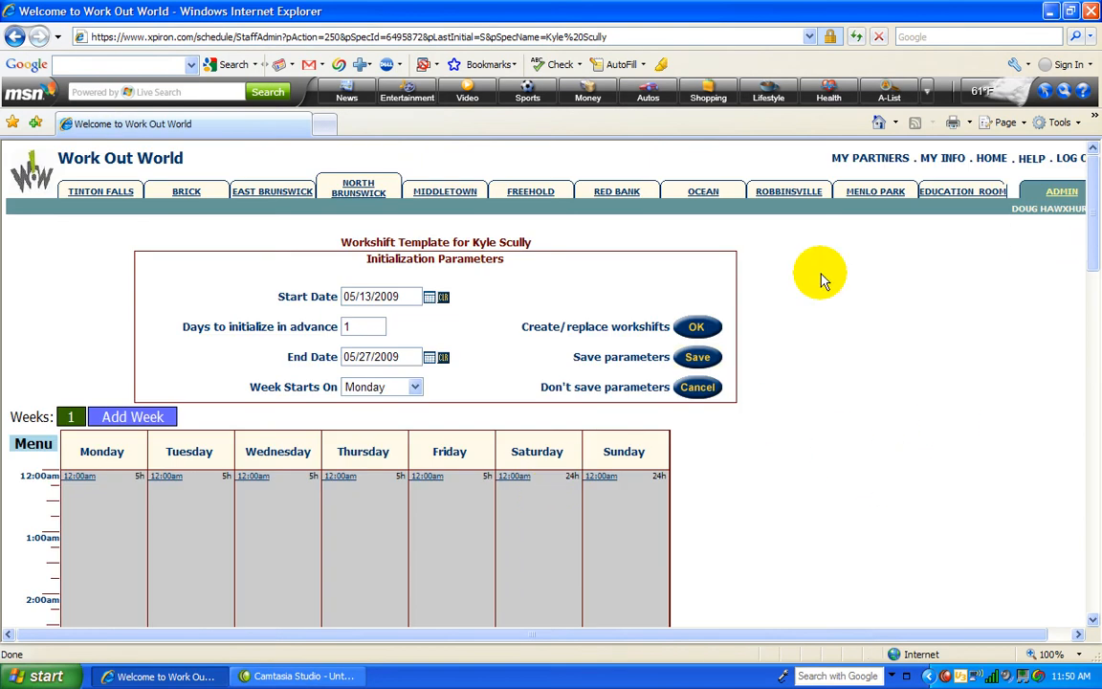
Step: Return to staff administration, list the last names starting with S and reopen the administrator's workshift template
{"action": "left_click", "coordinate": [1063, 195]}
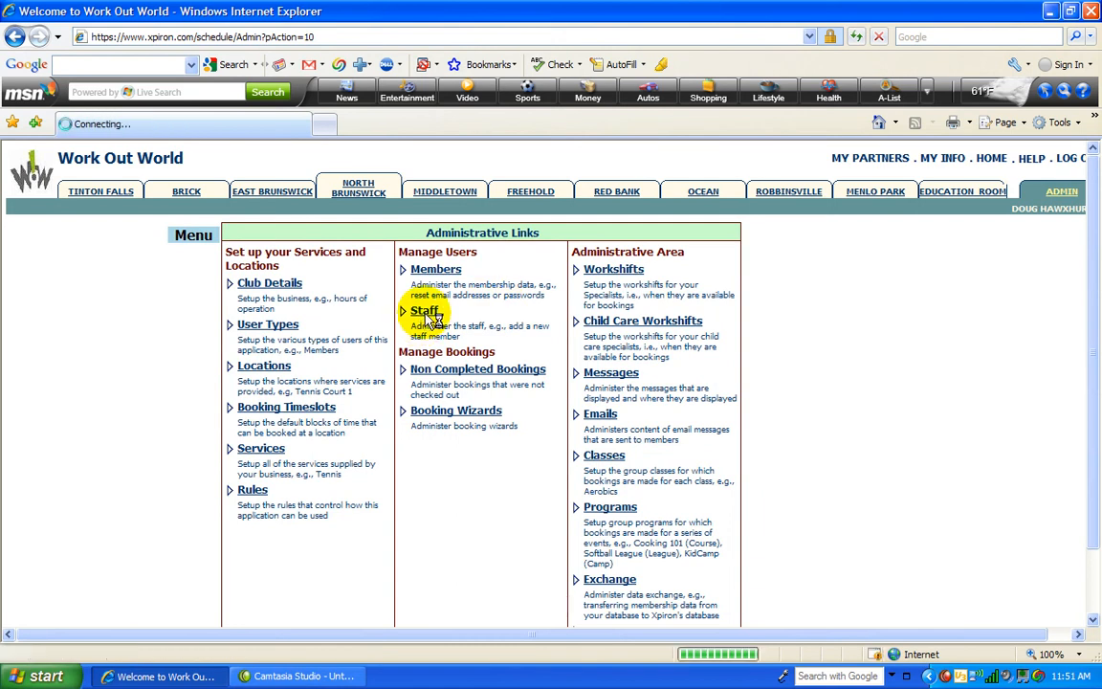
{"action": "left_click", "coordinate": [424, 312]}
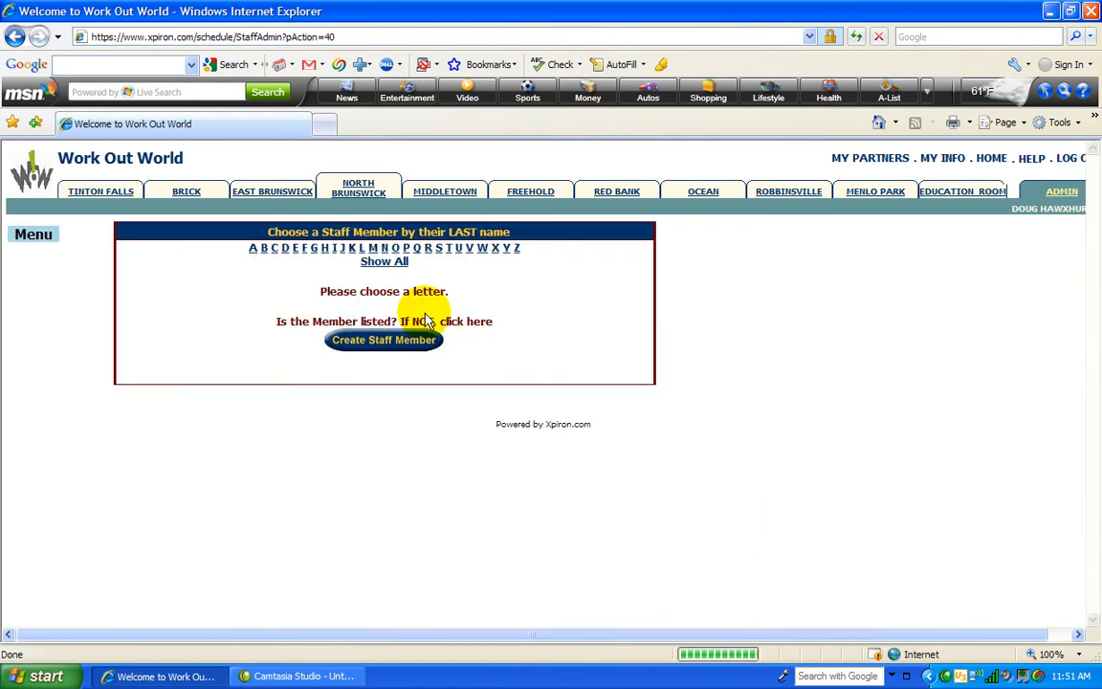
{"action": "left_click", "coordinate": [440, 250]}
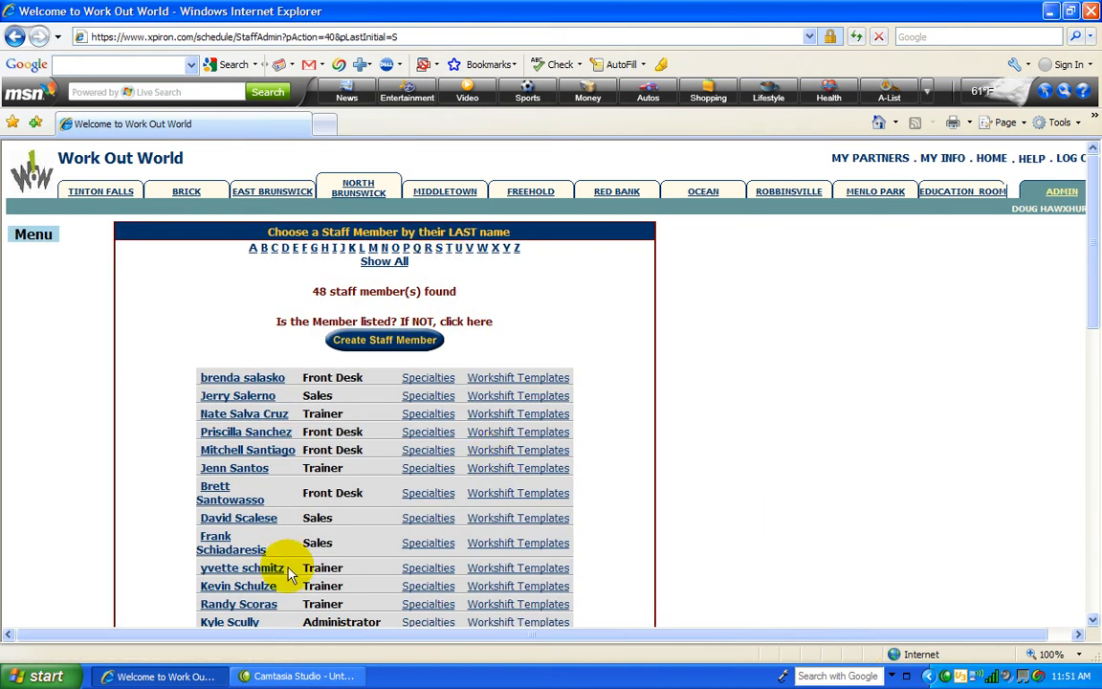
{"action": "left_click_drag", "start_coordinate": [1089, 212], "coordinate": [1093, 308]}
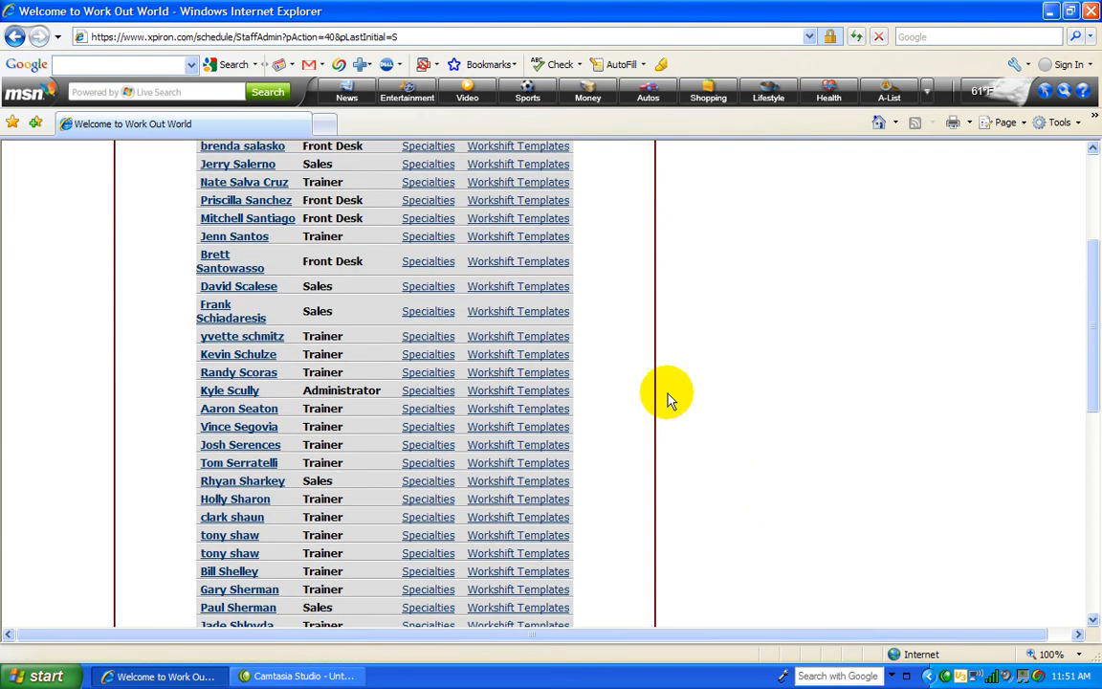
{"action": "left_click", "coordinate": [491, 393]}
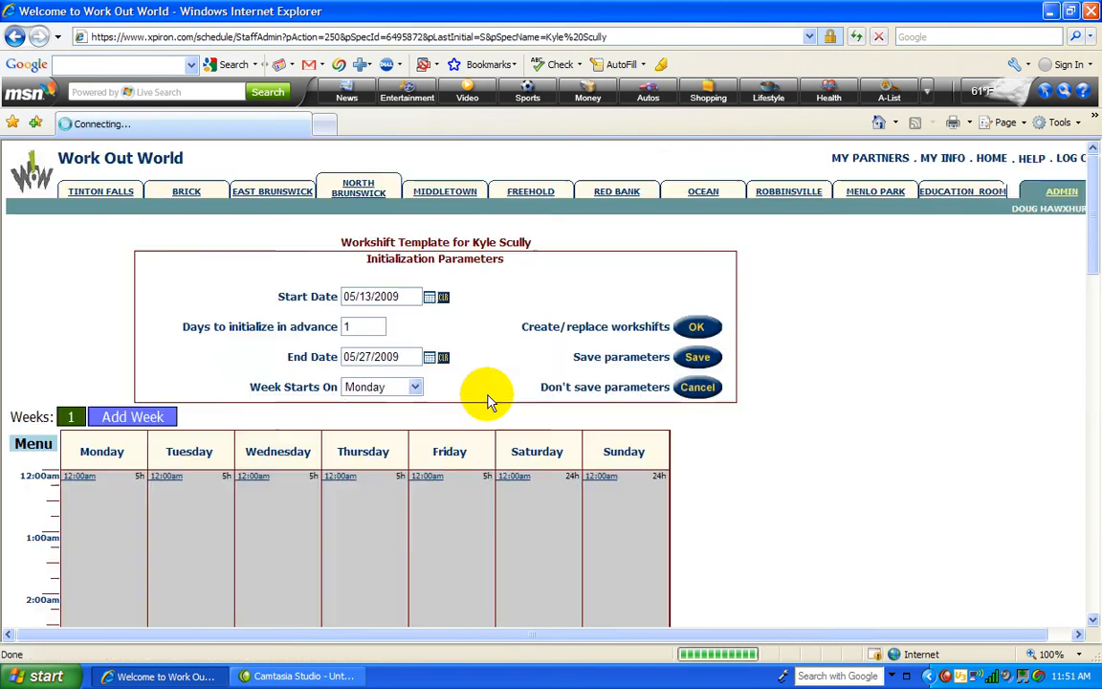
Step: Set the workshift template's start date to 05/14/2009 and its end date to 05/13/2010
{"action": "mouse_move", "coordinate": [1091, 192]}
{"action": "left_mouse_down"}
{"action": "mouse_move", "coordinate": [1085, 224]}
{"action": "mouse_move", "coordinate": [1098, 222]}
{"action": "mouse_move", "coordinate": [1082, 201]}
{"action": "mouse_move", "coordinate": [1091, 197]}
{"action": "left_mouse_up"}
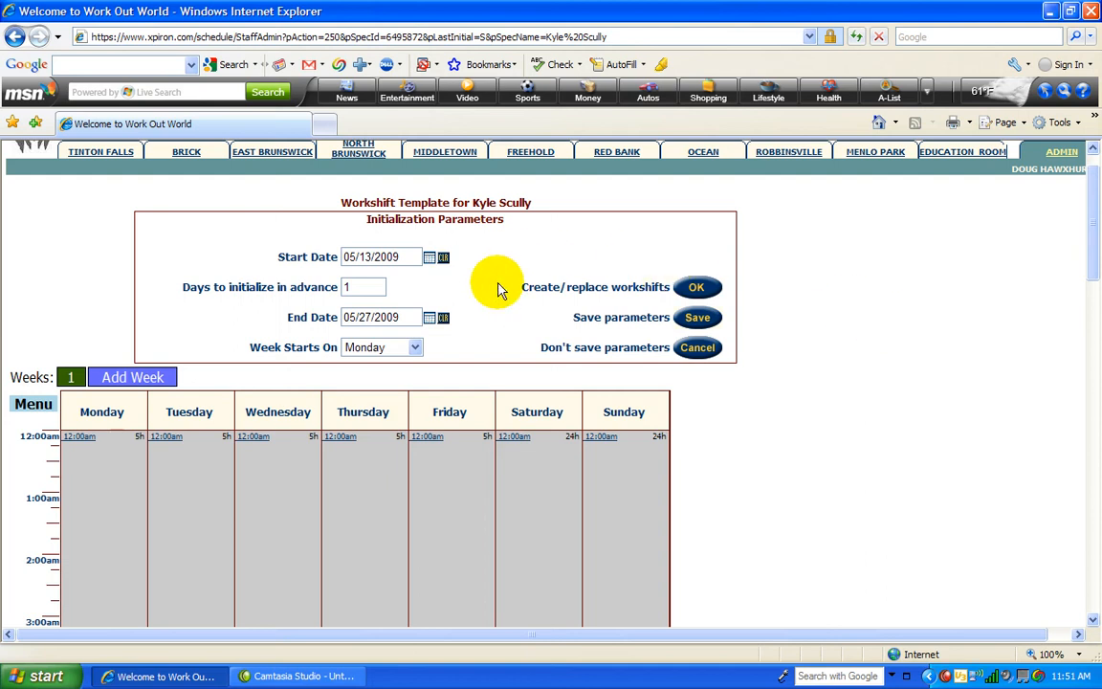
{"action": "left_click", "coordinate": [428, 260]}
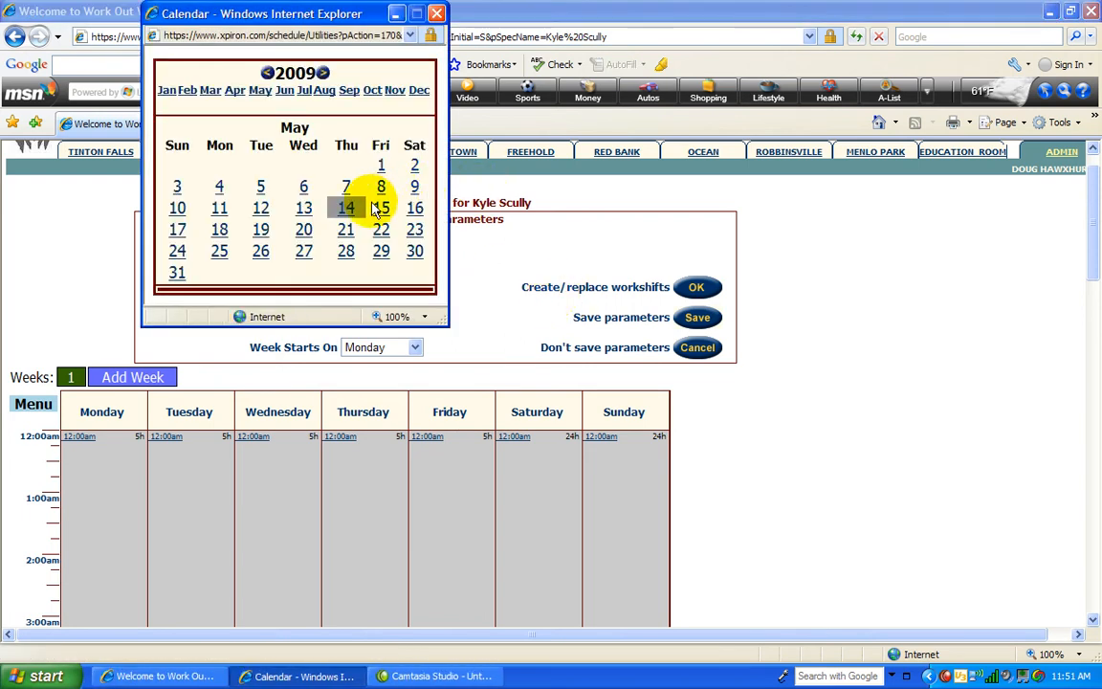
{"action": "left_click", "coordinate": [346, 210]}
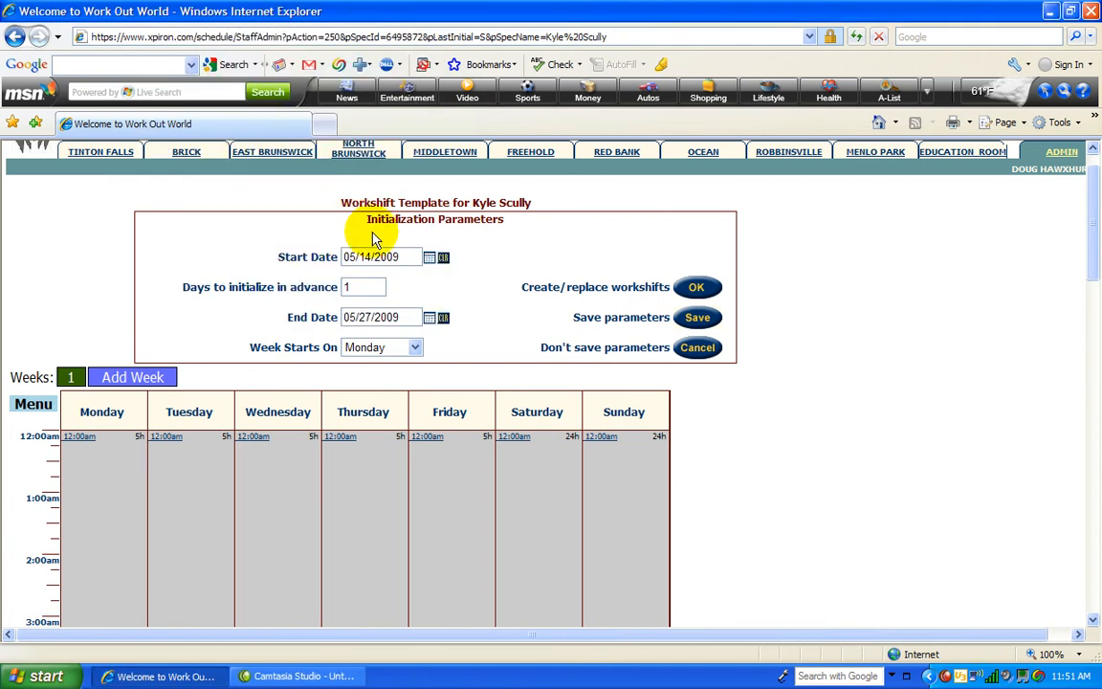
{"action": "left_click", "coordinate": [432, 321]}
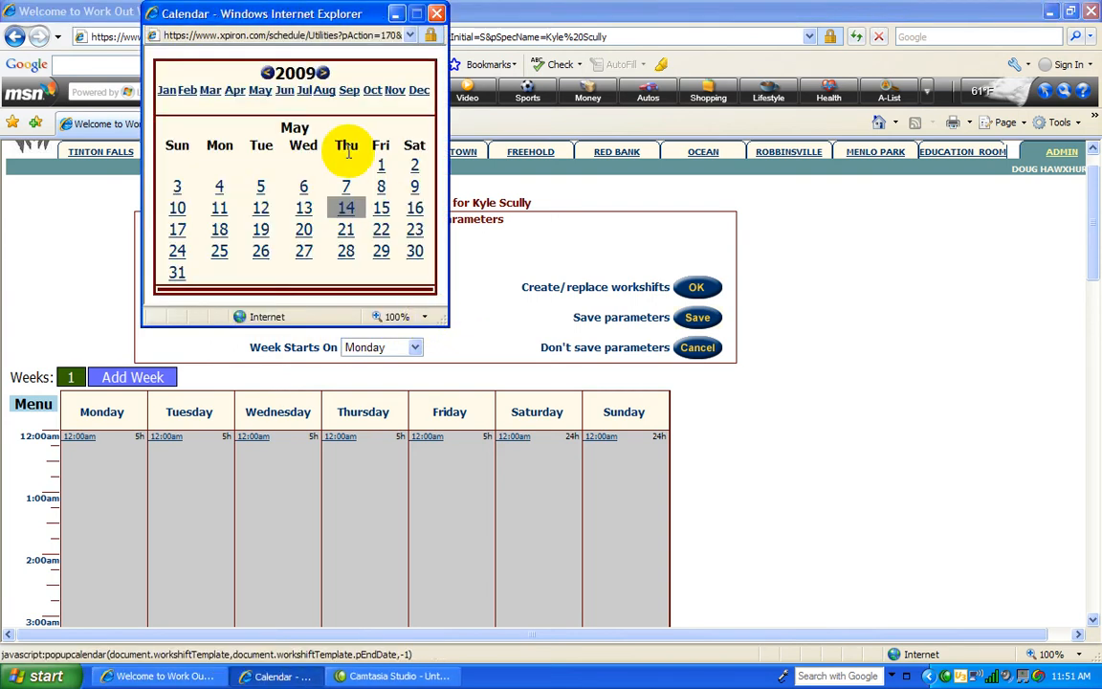
{"action": "left_click", "coordinate": [324, 74]}
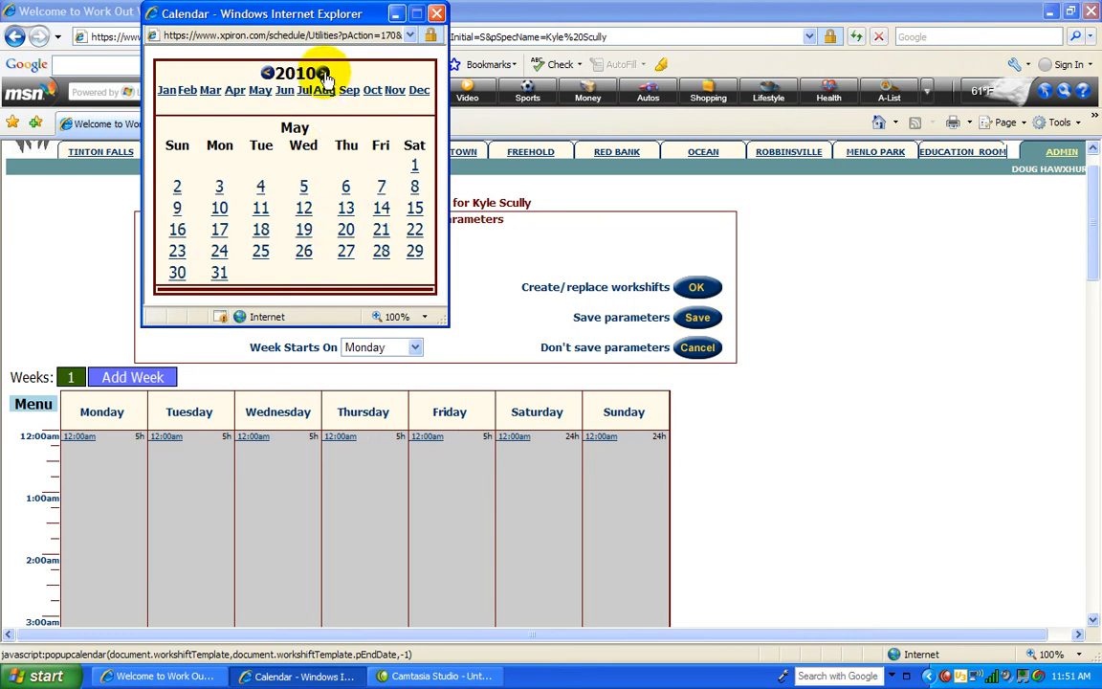
{"action": "left_click", "coordinate": [346, 209]}
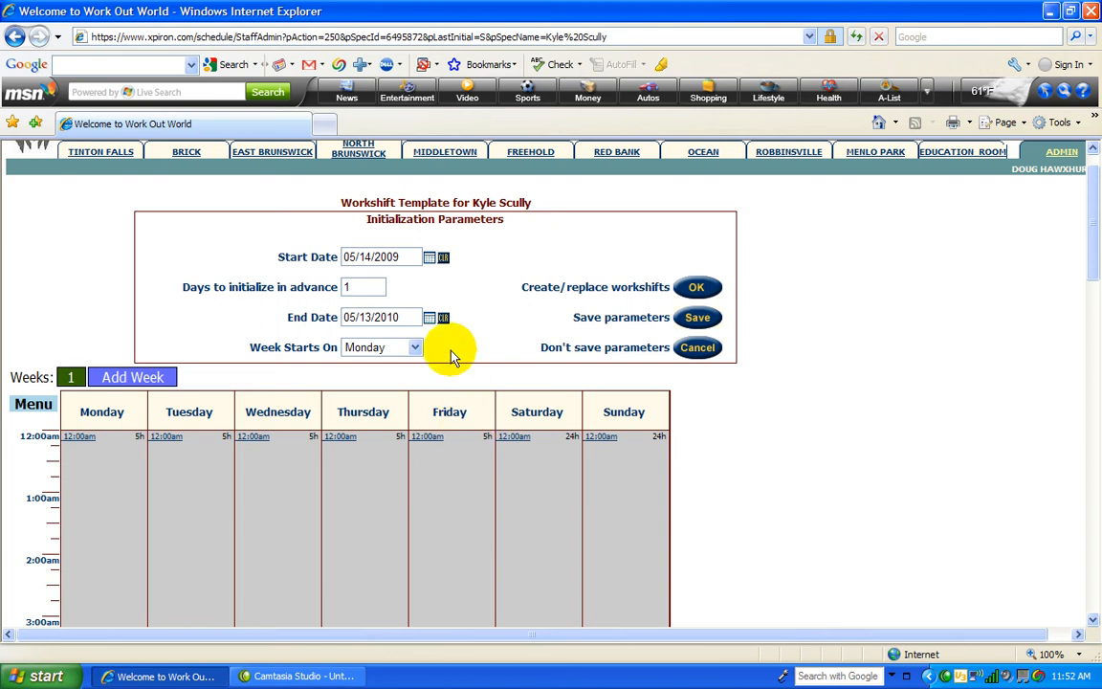
Step: Check the weekday options for the start of the week and keep Monday
{"action": "scroll", "coordinate": [453, 357], "scroll_direction": "up", "scroll_amount": 1}
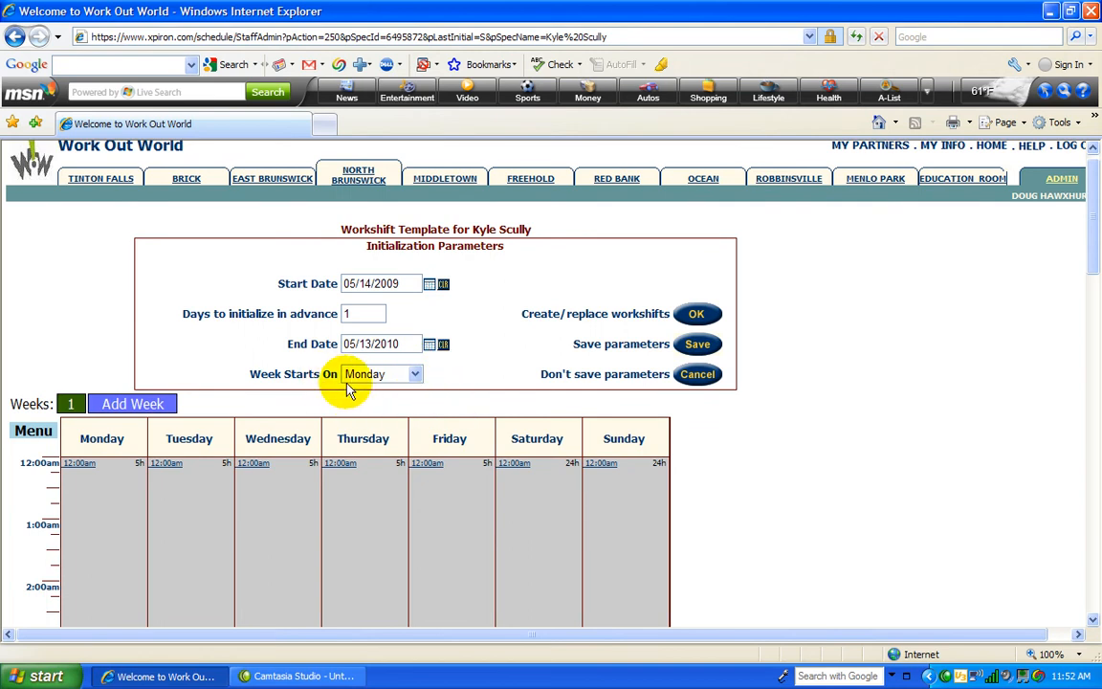
{"action": "left_click", "coordinate": [414, 375]}
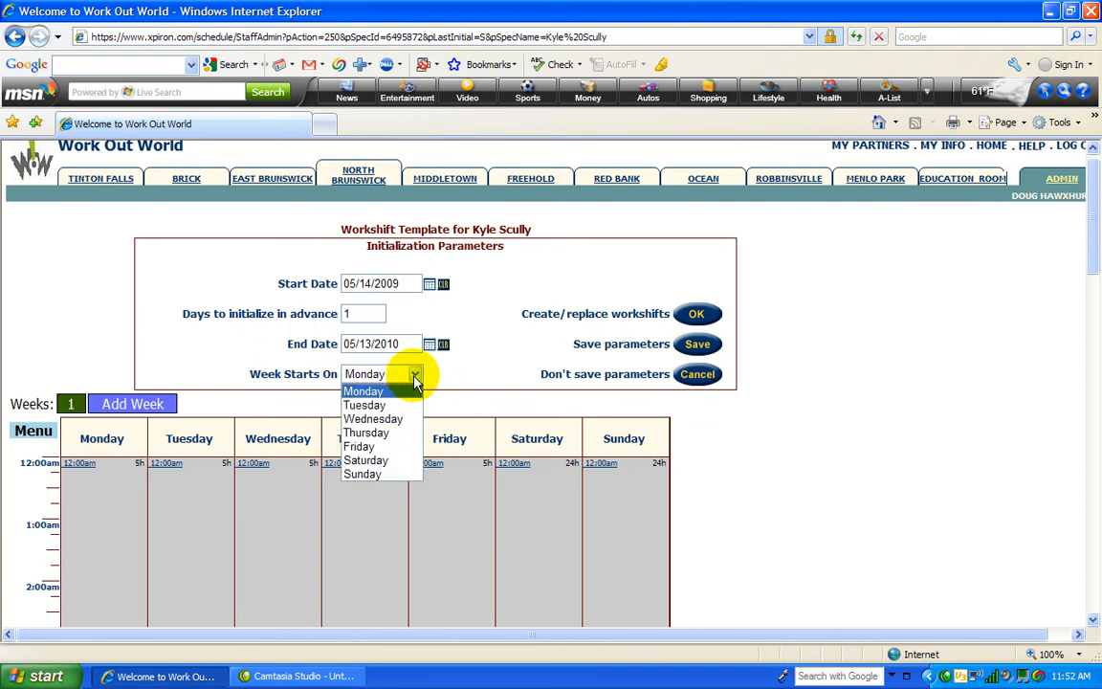
{"action": "left_click", "coordinate": [414, 380]}
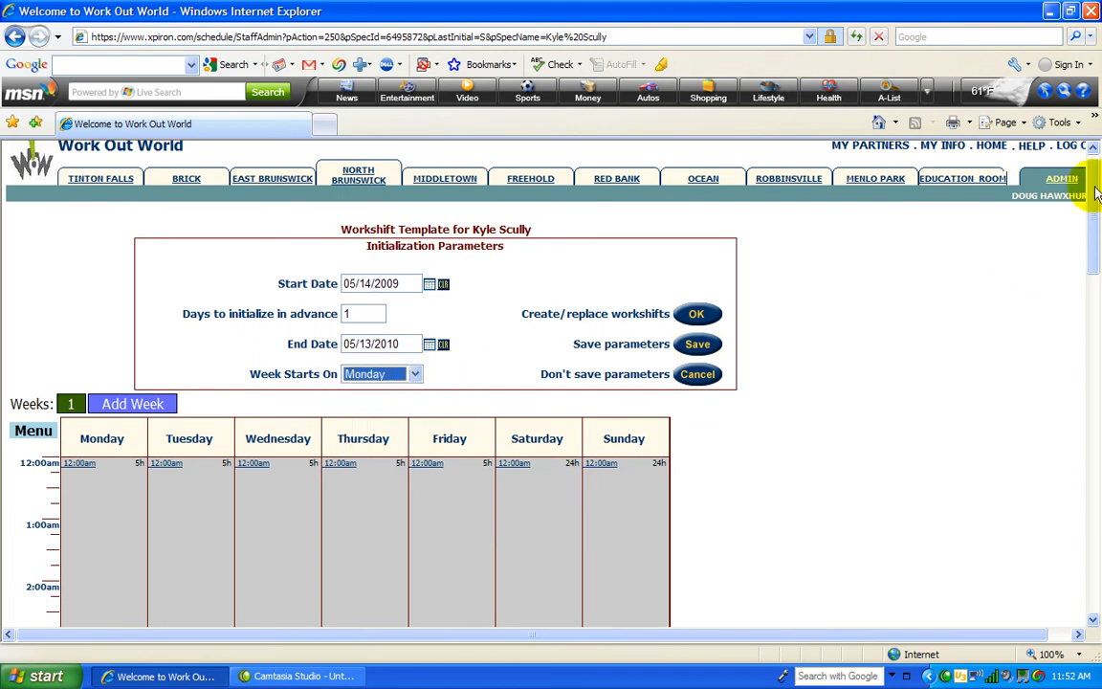
{"action": "scroll", "coordinate": [1095, 190], "scroll_direction": "down", "scroll_amount": 1}
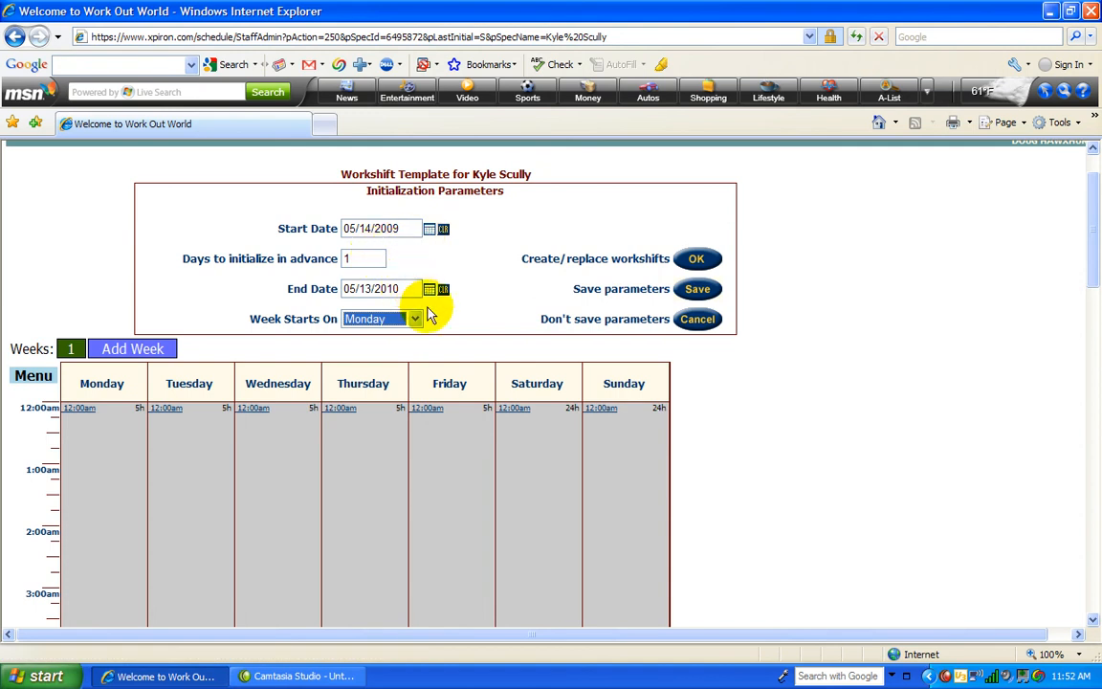
{"action": "left_click", "coordinate": [455, 334]}
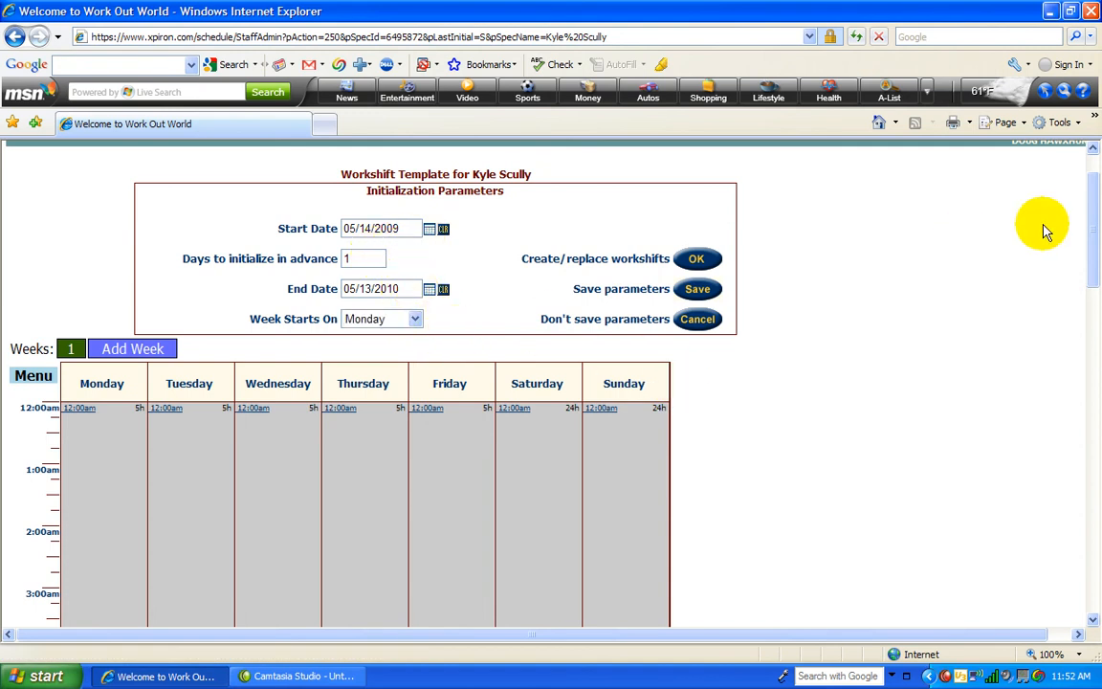
Step: Open Saturday's unassigned workshift block in the template and set its shift from 07:00 AM to 07:00 PM
{"action": "left_click_drag", "start_coordinate": [1094, 187], "coordinate": [1089, 221]}
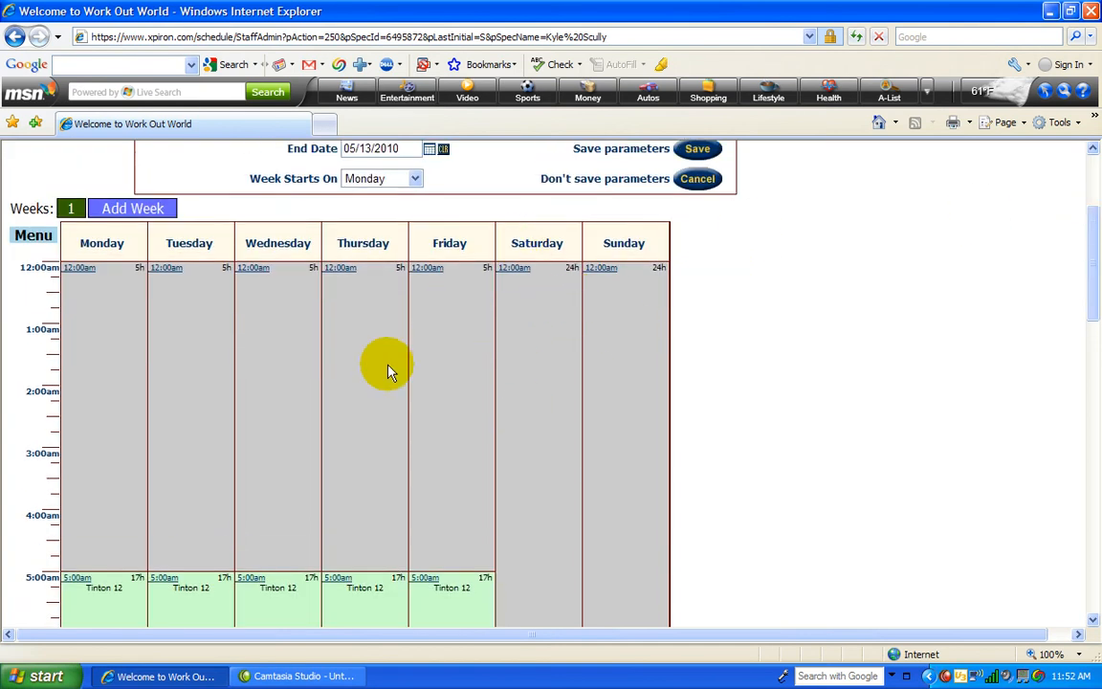
{"action": "mouse_move", "coordinate": [1094, 221]}
{"action": "left_mouse_down"}
{"action": "mouse_move", "coordinate": [1024, 550]}
{"action": "mouse_move", "coordinate": [1065, 456]}
{"action": "mouse_move", "coordinate": [1090, 332]}
{"action": "mouse_move", "coordinate": [1093, 226]}
{"action": "mouse_move", "coordinate": [1035, 502]}
{"action": "mouse_move", "coordinate": [1070, 417]}
{"action": "mouse_move", "coordinate": [1098, 295]}
{"action": "mouse_move", "coordinate": [1007, 510]}
{"action": "mouse_move", "coordinate": [1082, 332]}
{"action": "mouse_move", "coordinate": [1088, 226]}
{"action": "left_mouse_up"}
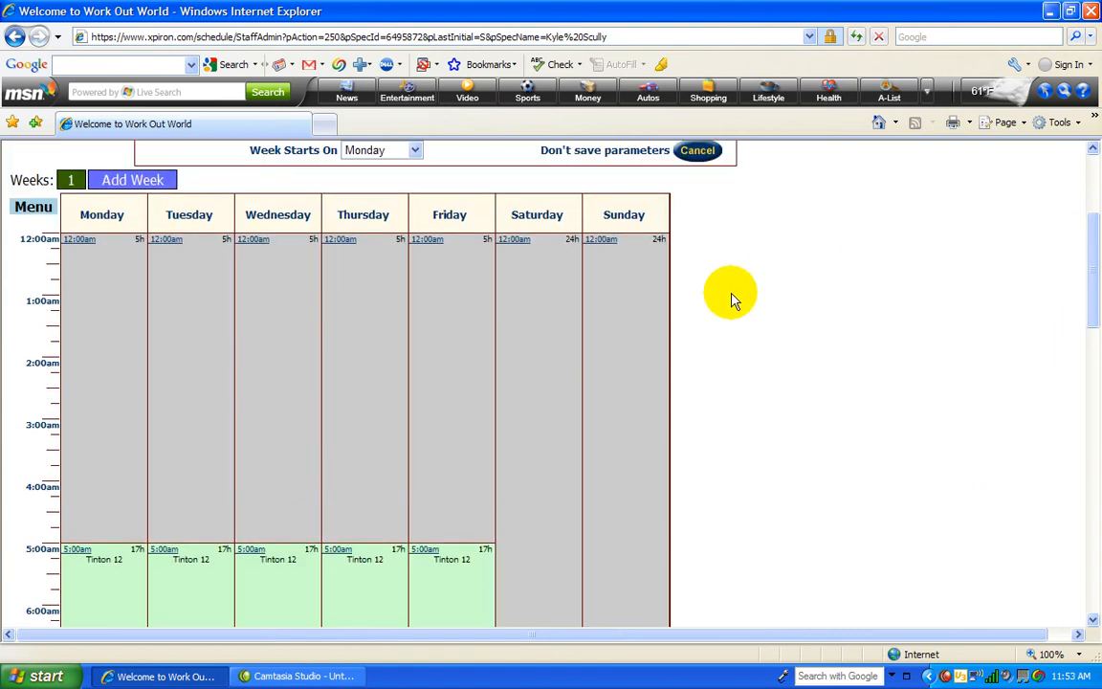
{"action": "left_click", "coordinate": [524, 247]}
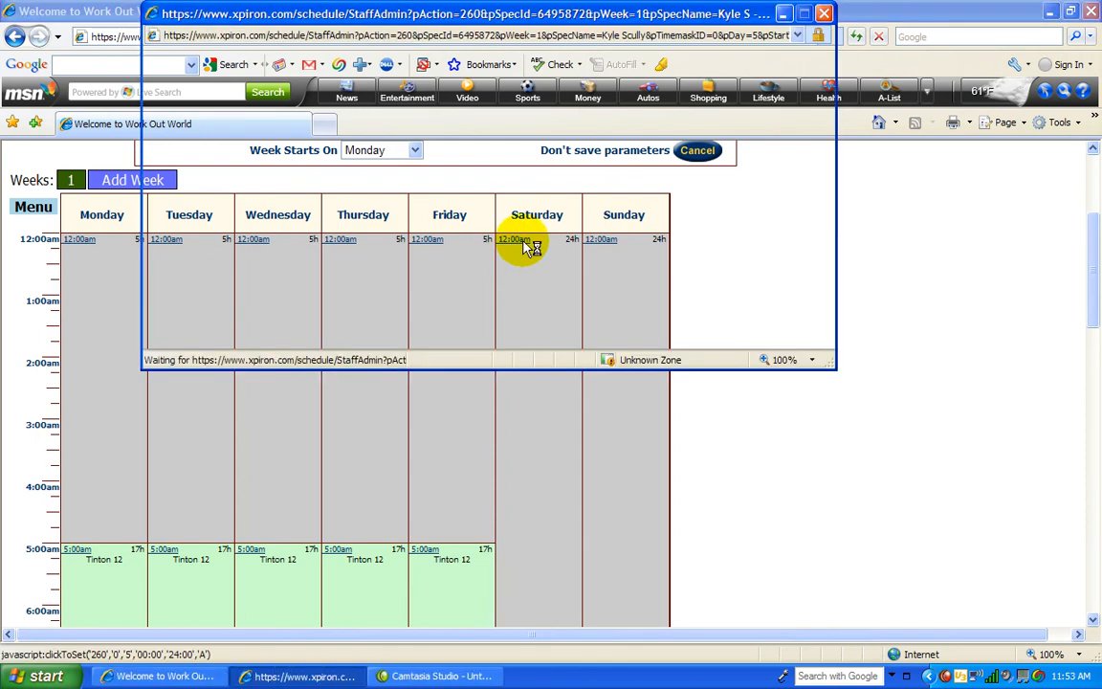
{"action": "left_click", "coordinate": [573, 13]}
{"action": "left_click_drag", "start_coordinate": [573, 13], "coordinate": [575, 92]}
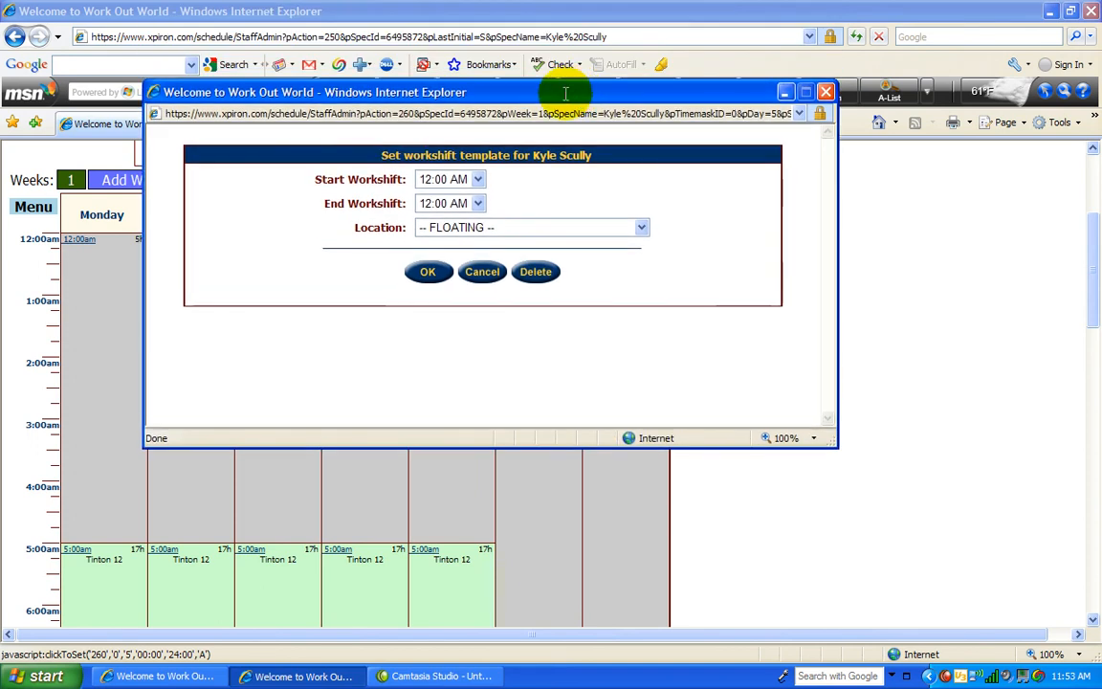
{"action": "left_click", "coordinate": [478, 180]}
{"action": "left_click_drag", "start_coordinate": [481, 226], "coordinate": [482, 321]}
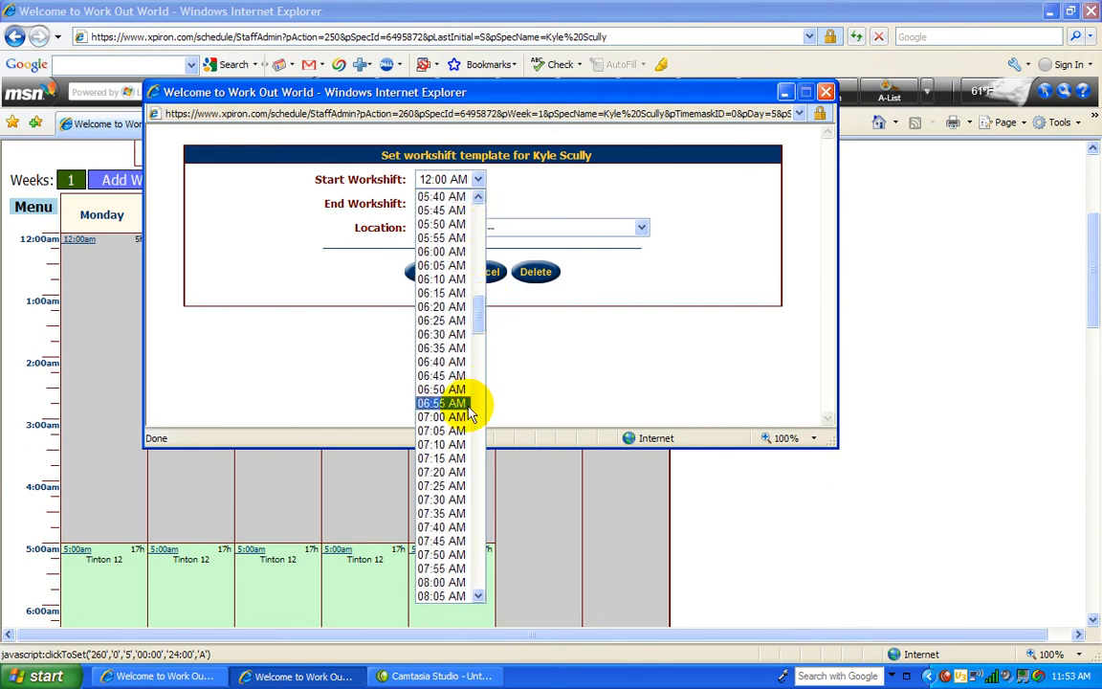
{"action": "left_click", "coordinate": [460, 417]}
{"action": "left_click", "coordinate": [478, 205]}
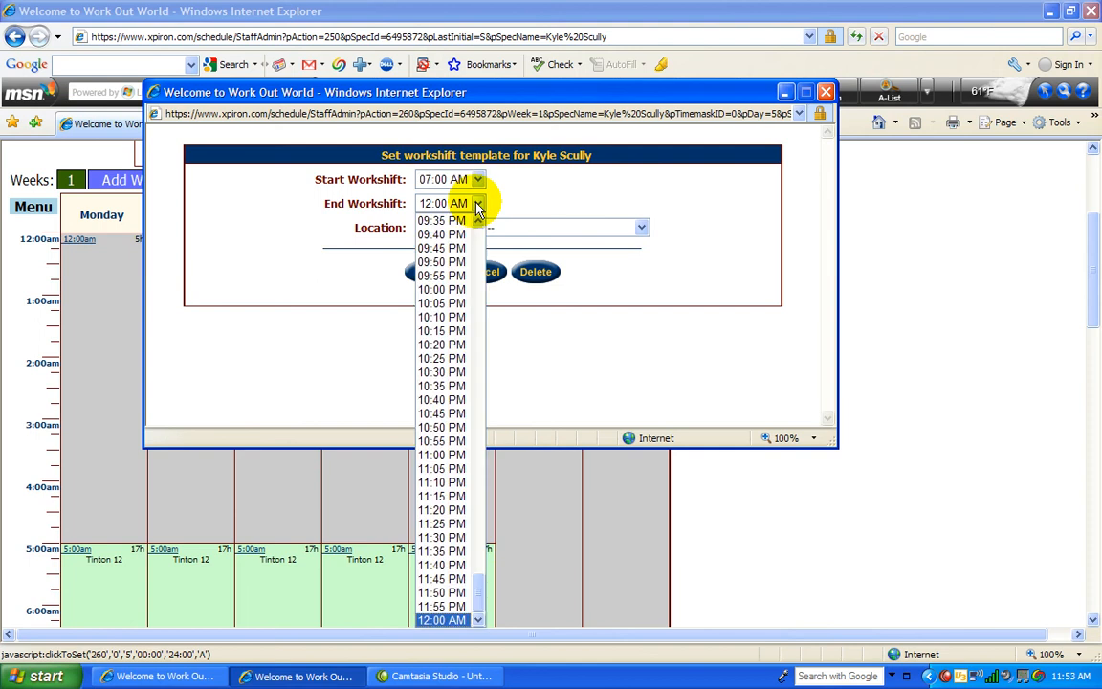
{"action": "left_click_drag", "start_coordinate": [482, 593], "coordinate": [481, 529]}
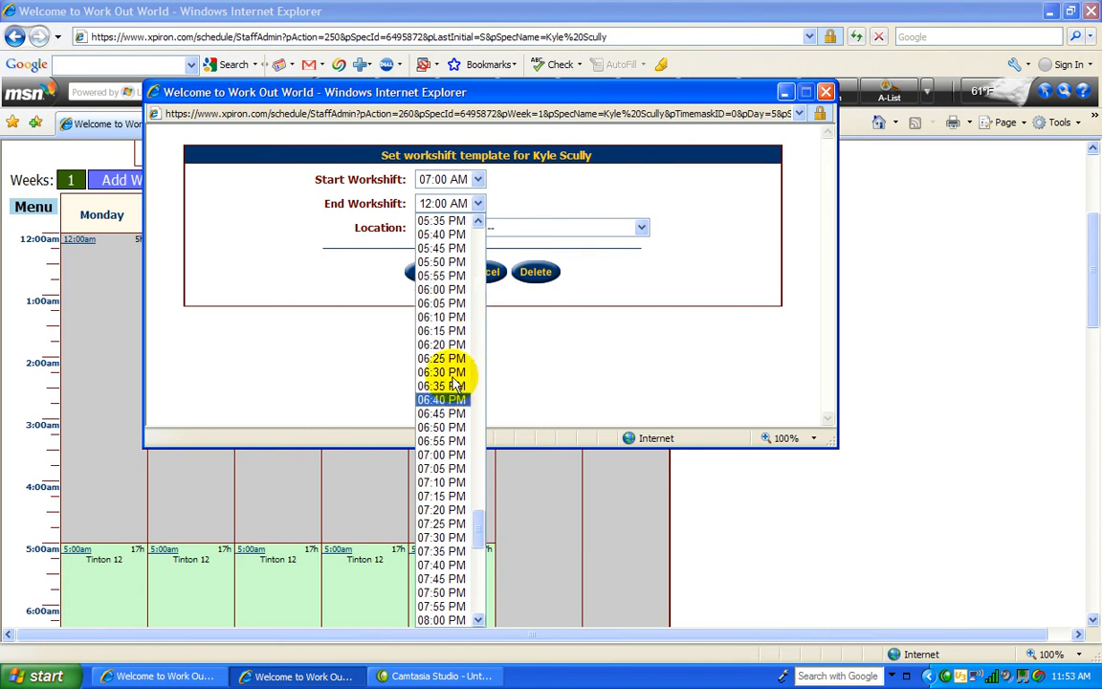
{"action": "left_click", "coordinate": [446, 457]}
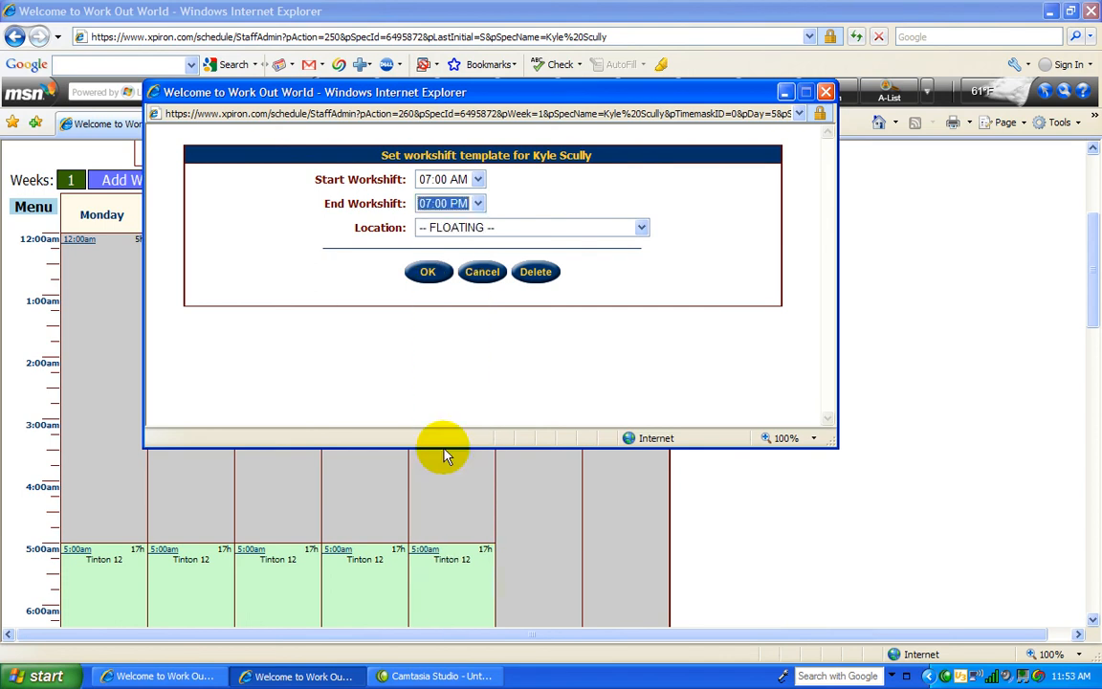
Step: Assign the Saturday workshift to location Tinton 12 and save it to the template
{"action": "left_click", "coordinate": [640, 231]}
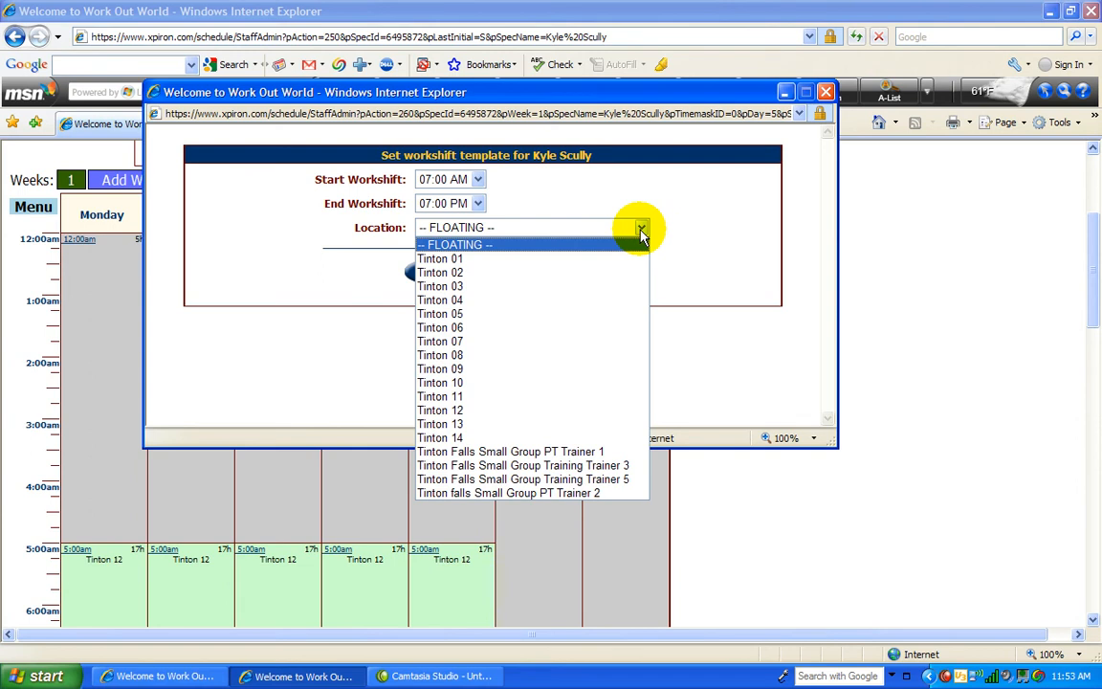
{"action": "left_click", "coordinate": [574, 413]}
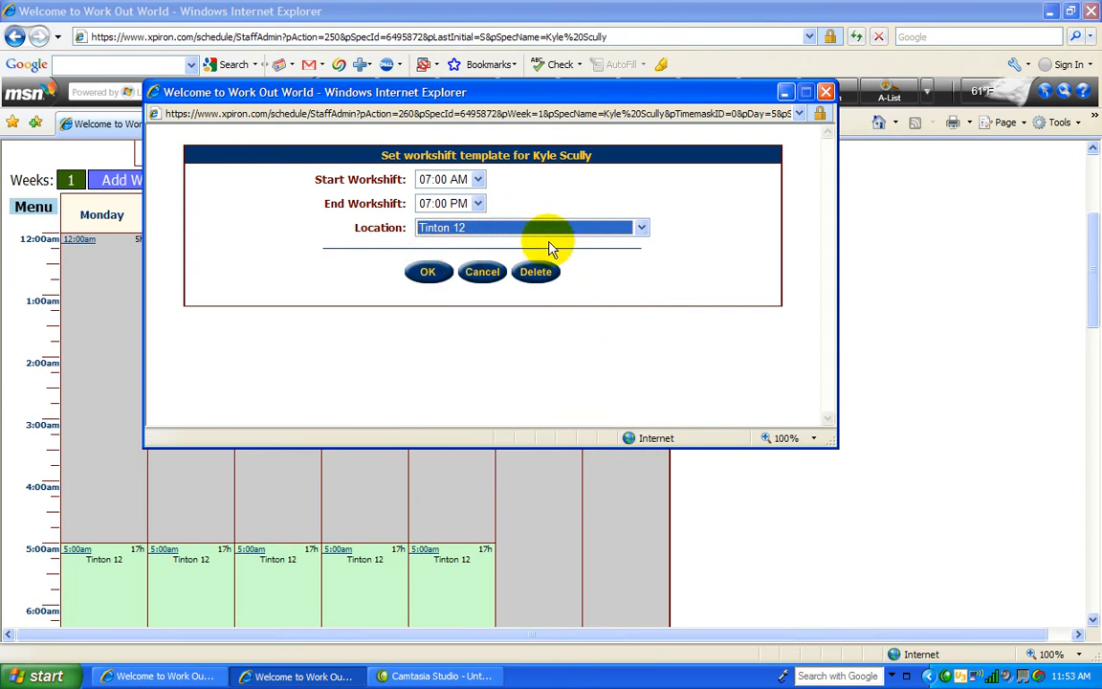
{"action": "left_click_drag", "start_coordinate": [392, 91], "coordinate": [577, 63]}
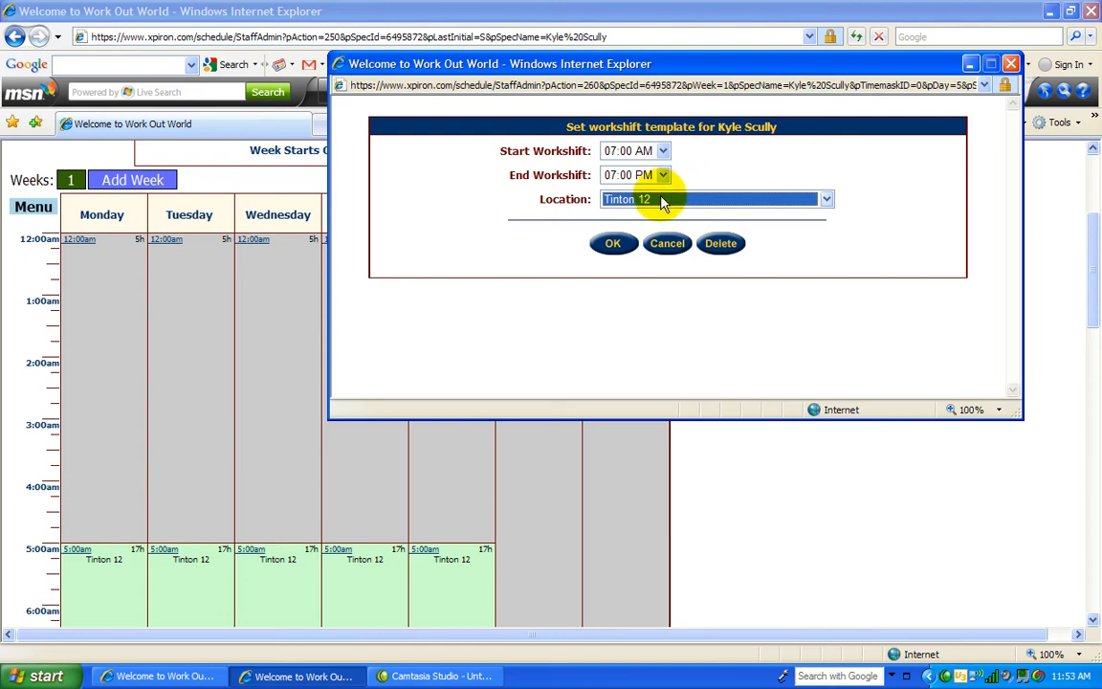
{"action": "left_click", "coordinate": [827, 201]}
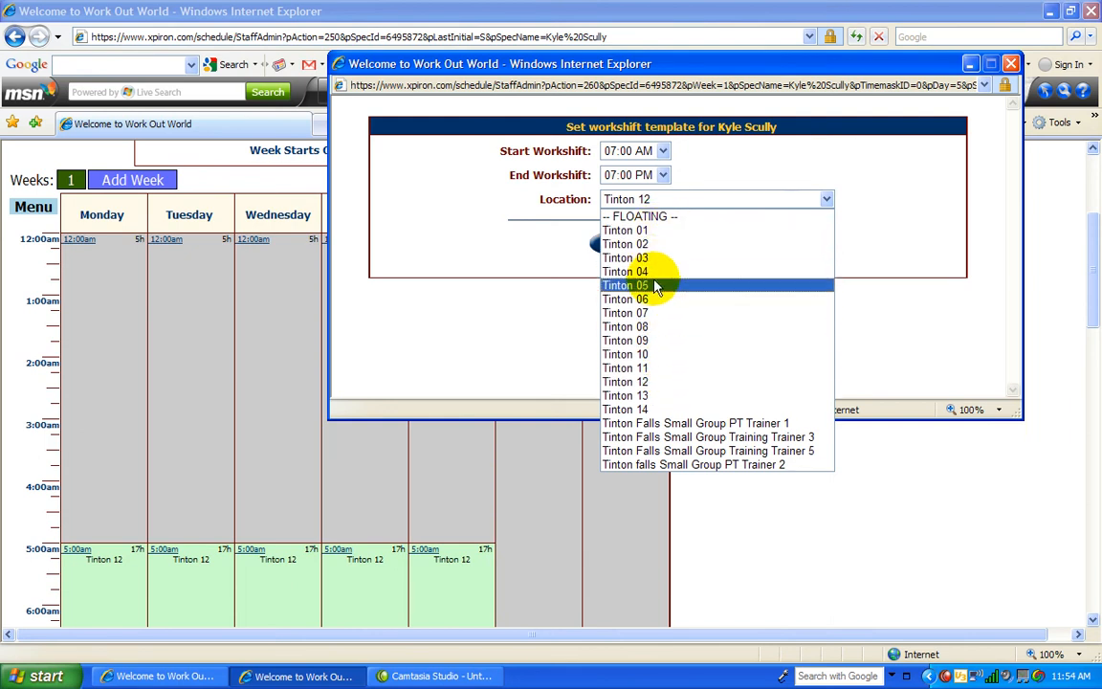
{"action": "left_click", "coordinate": [627, 383]}
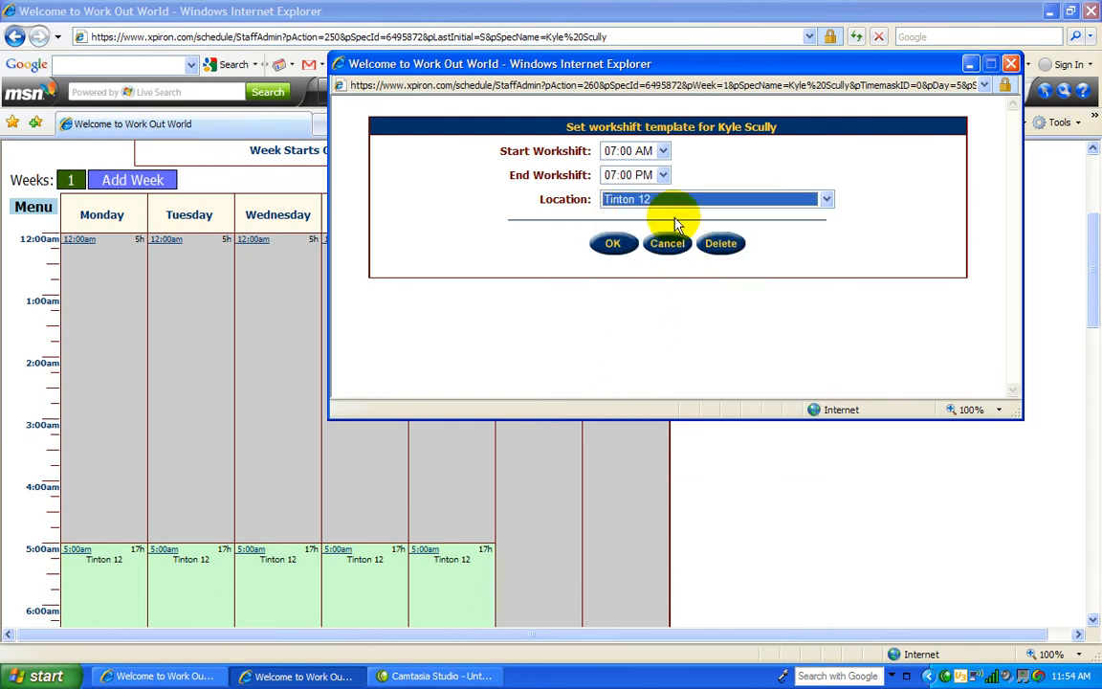
{"action": "left_click", "coordinate": [614, 245]}
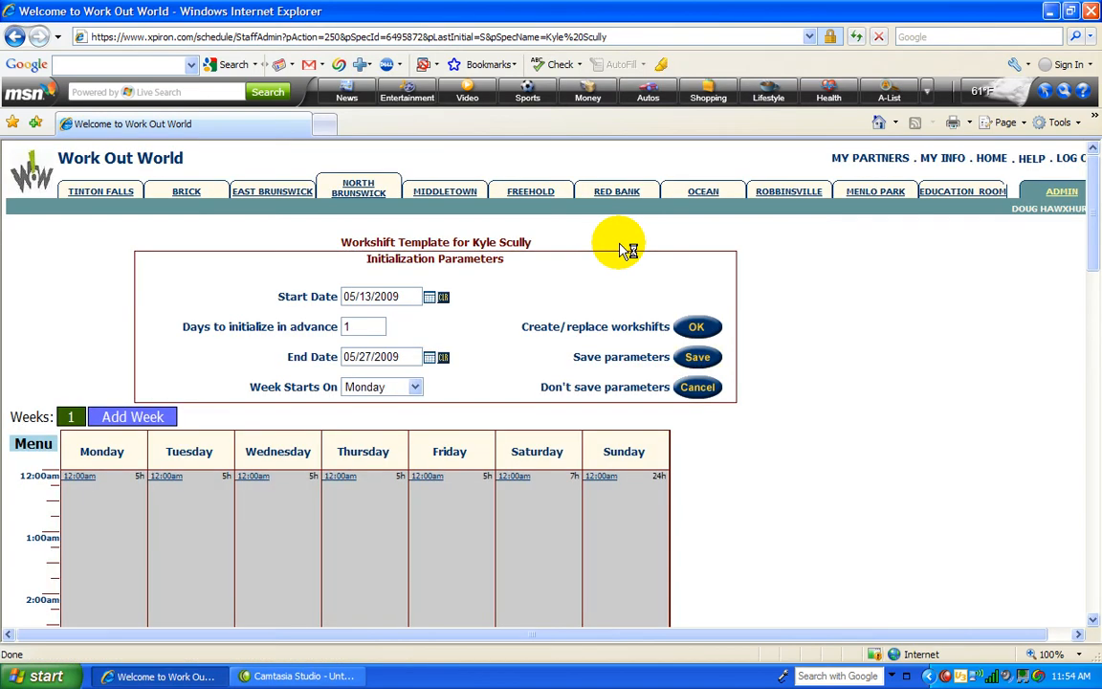
{"action": "left_click_drag", "start_coordinate": [1091, 192], "coordinate": [1075, 366]}
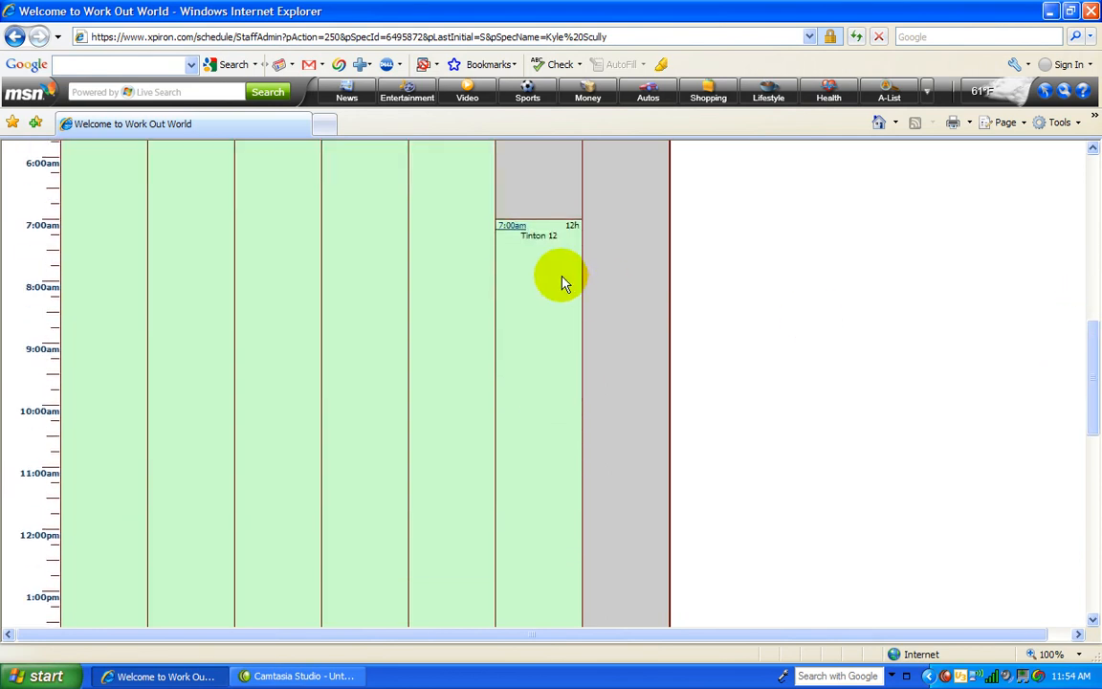
Step: Open Sunday's unassigned workshift block in the template and set its shift from 07:00 AM to 04:00 PM
{"action": "left_click_drag", "start_coordinate": [1086, 354], "coordinate": [1090, 233]}
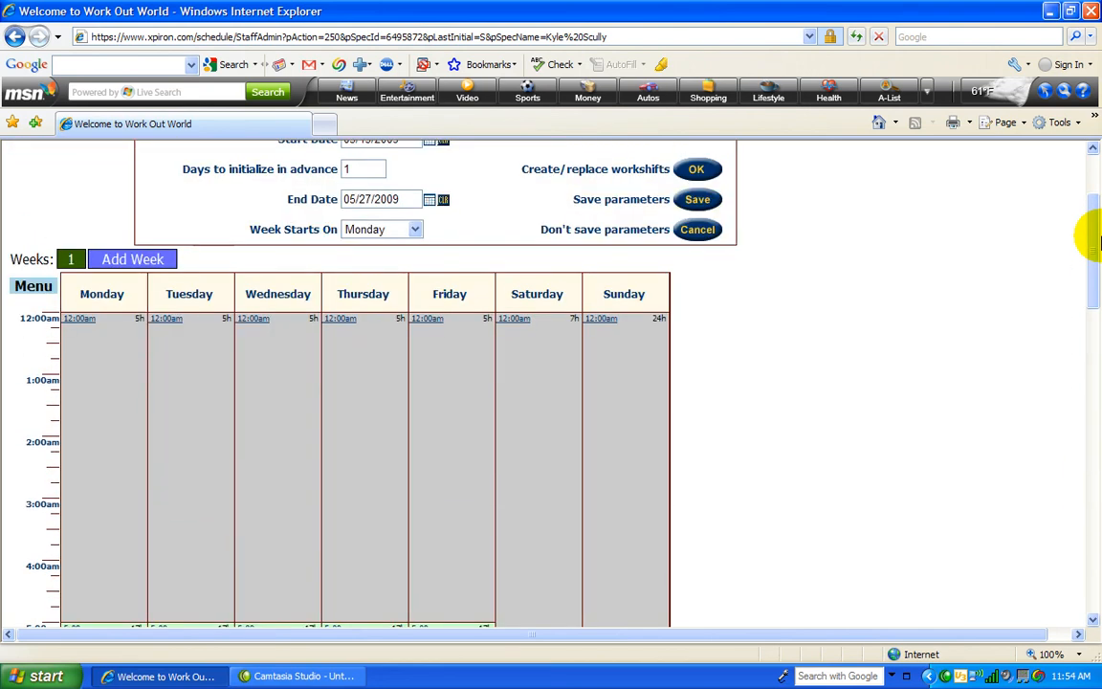
{"action": "left_click", "coordinate": [599, 322]}
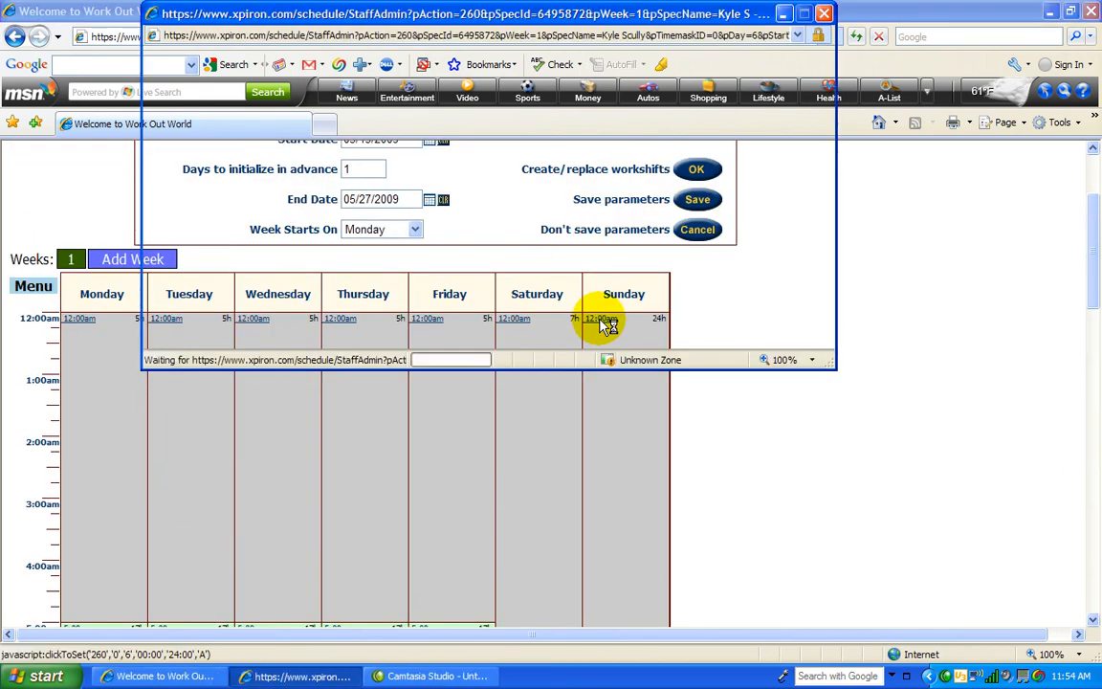
{"action": "left_click", "coordinate": [825, 13]}
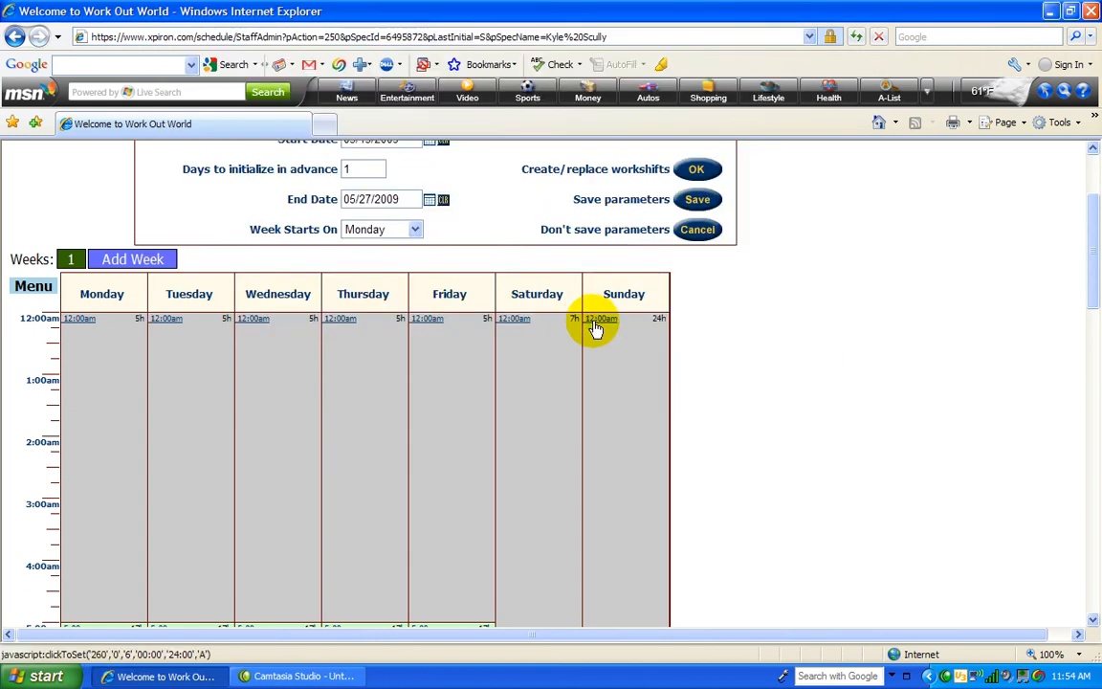
{"action": "left_click", "coordinate": [597, 327]}
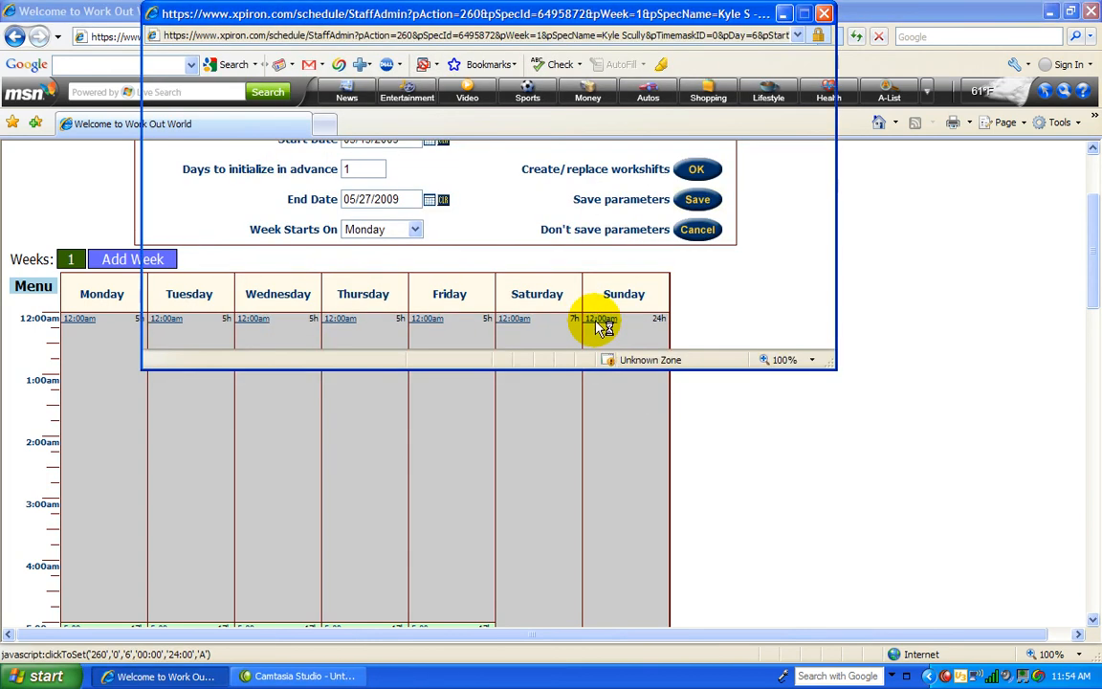
{"action": "left_click_drag", "start_coordinate": [519, 19], "coordinate": [522, 178]}
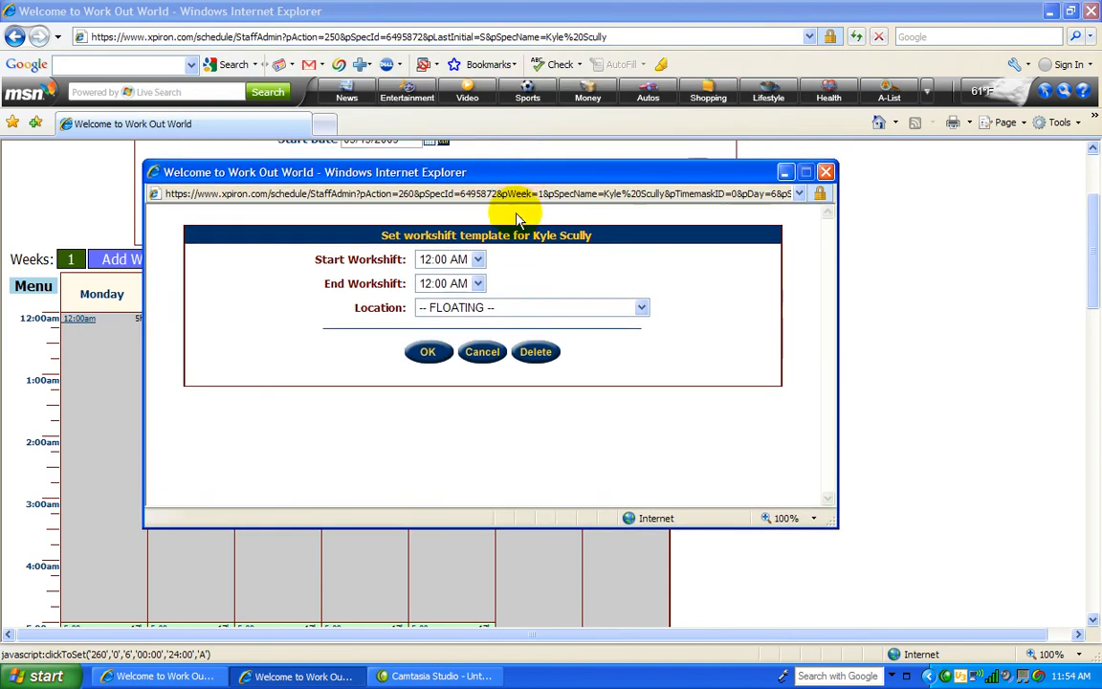
{"action": "left_click", "coordinate": [478, 260]}
{"action": "left_click_drag", "start_coordinate": [485, 295], "coordinate": [478, 416]}
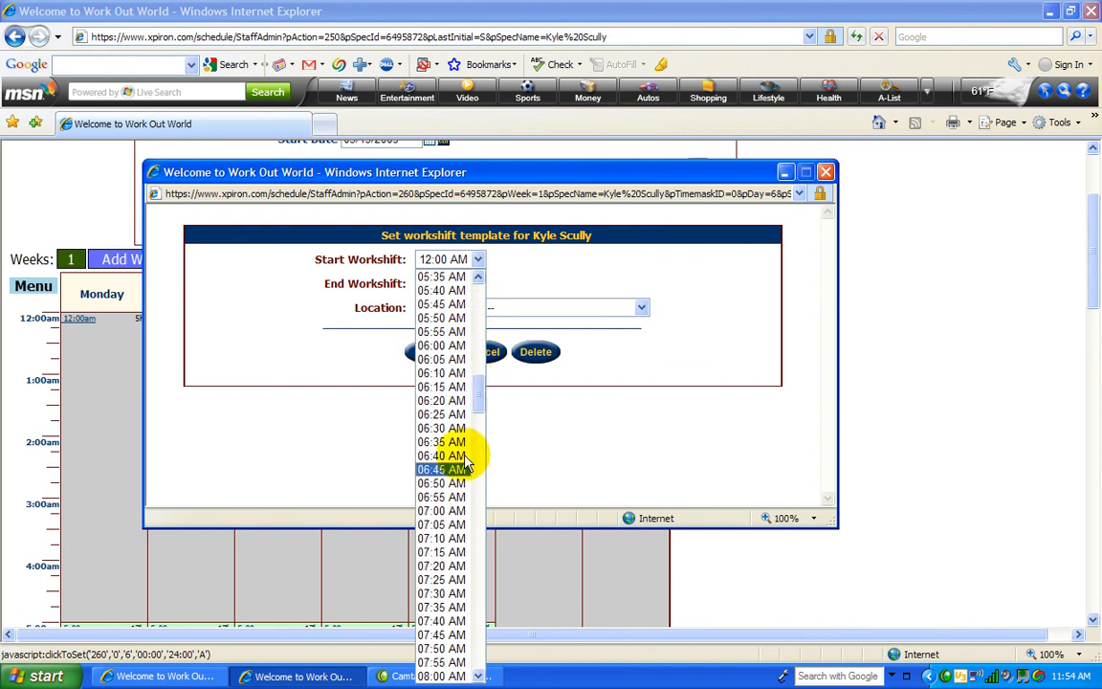
{"action": "left_click", "coordinate": [450, 510]}
{"action": "left_click", "coordinate": [479, 284]}
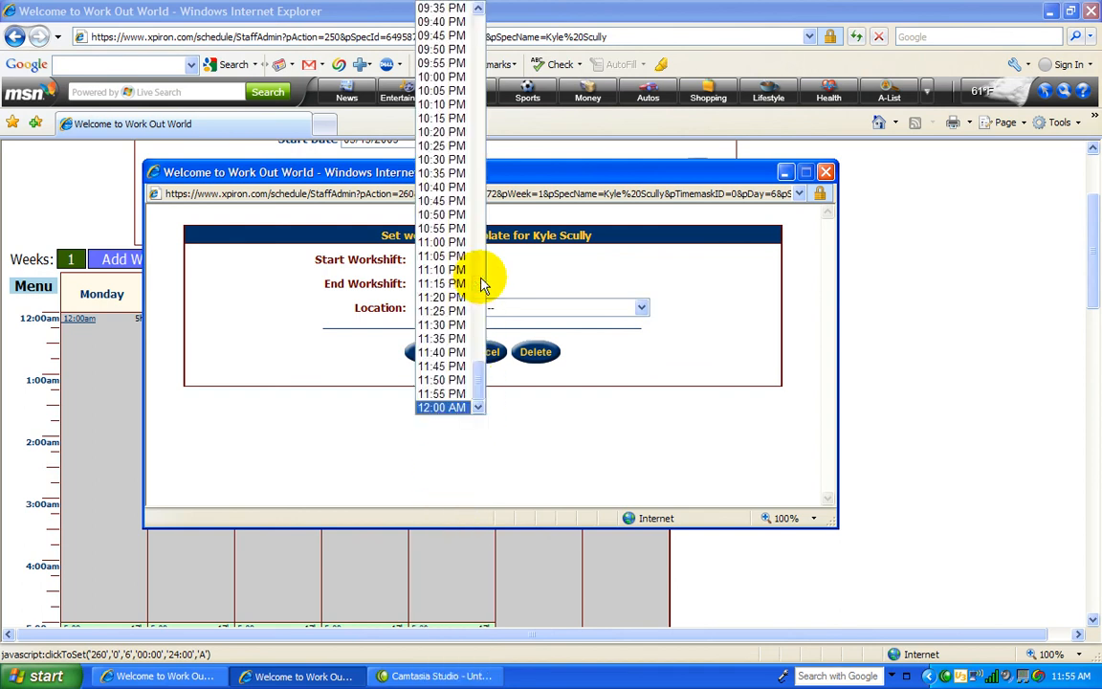
{"action": "left_click_drag", "start_coordinate": [483, 376], "coordinate": [483, 271]}
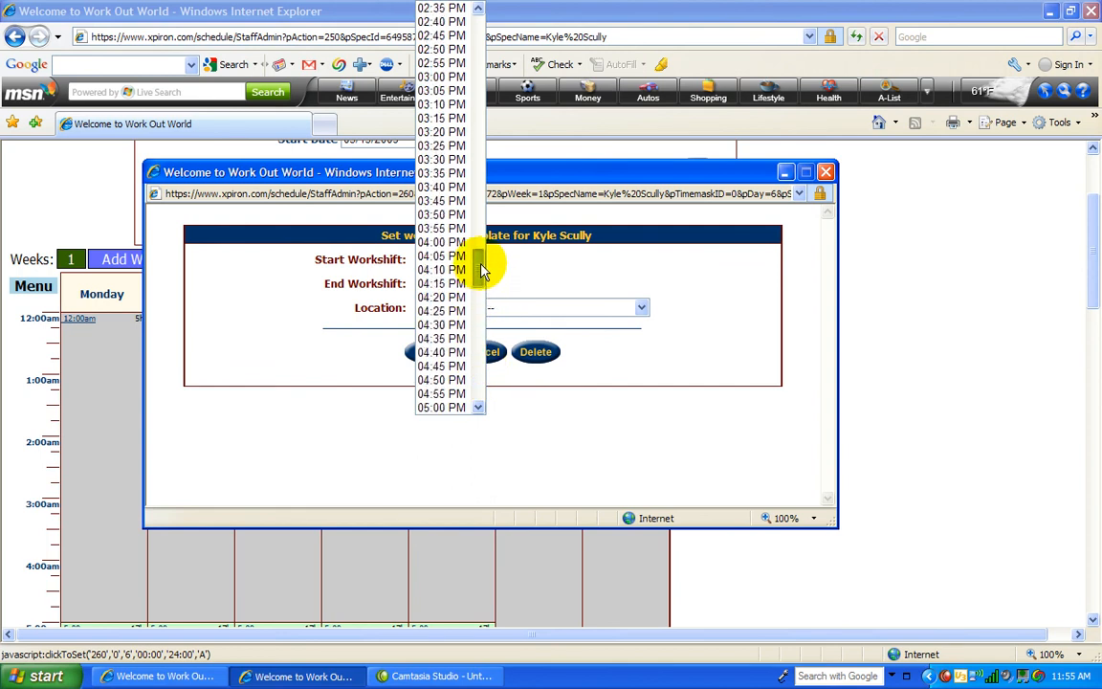
{"action": "left_click", "coordinate": [450, 243]}
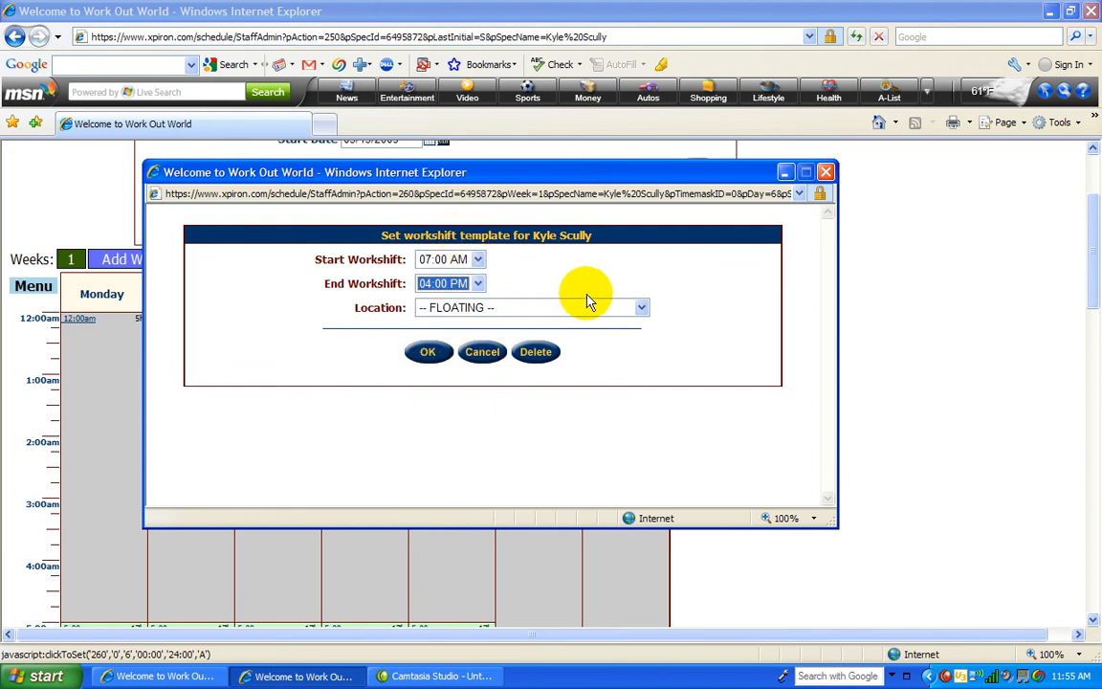
Step: Assign the Sunday workshift to location Tinton 12 and save it to the template
{"action": "left_click", "coordinate": [642, 308]}
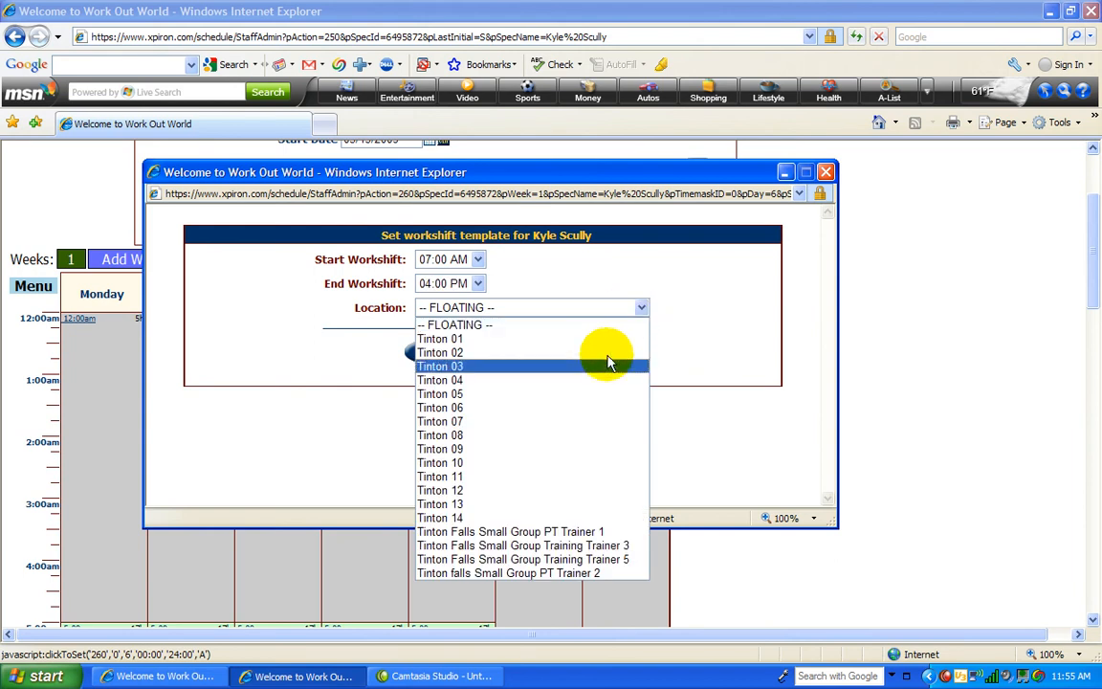
{"action": "left_click", "coordinate": [552, 496]}
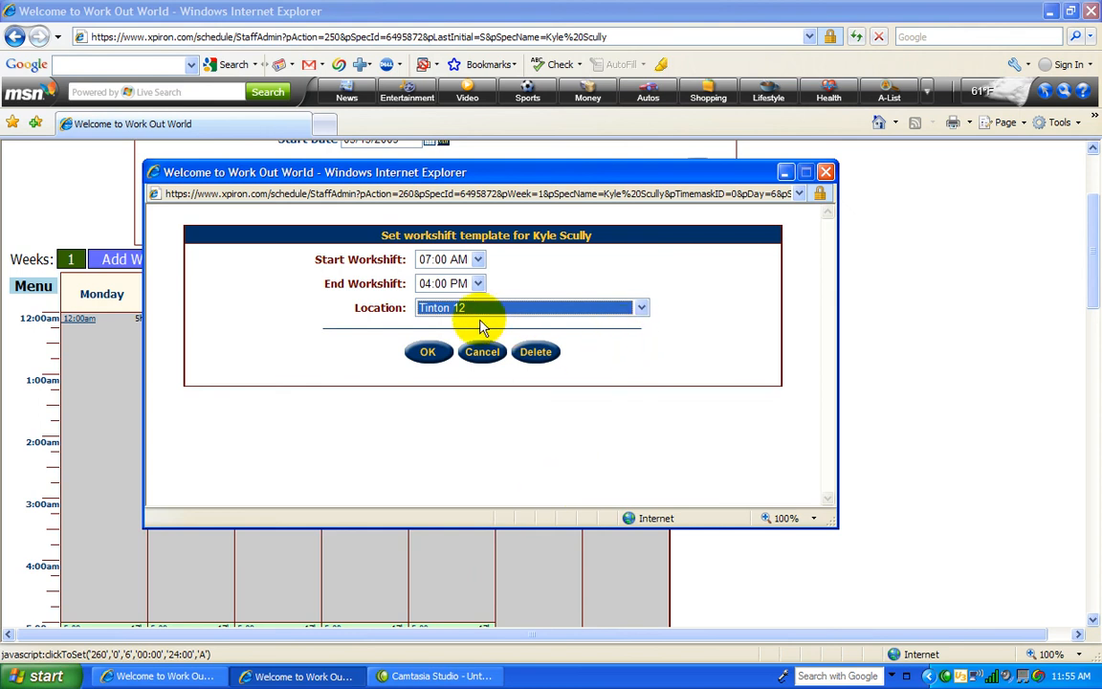
{"action": "left_click", "coordinate": [426, 352]}
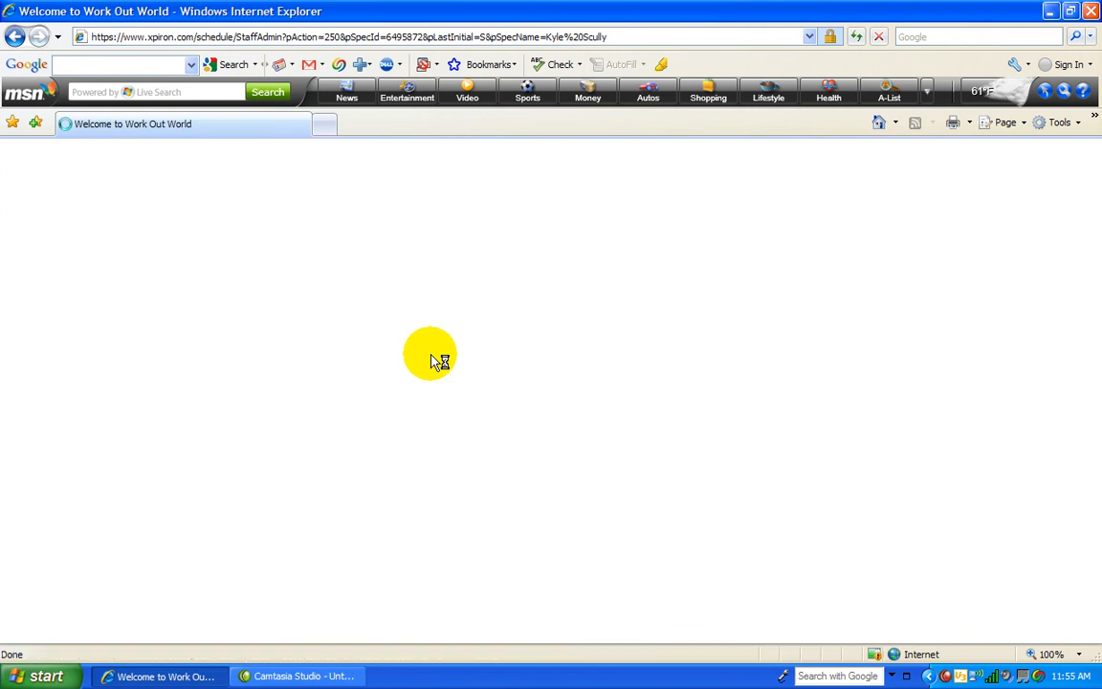
Step: Create or replace the administrator's workshifts from the template and confirm the operation
{"action": "left_click_drag", "start_coordinate": [1093, 234], "coordinate": [1067, 247]}
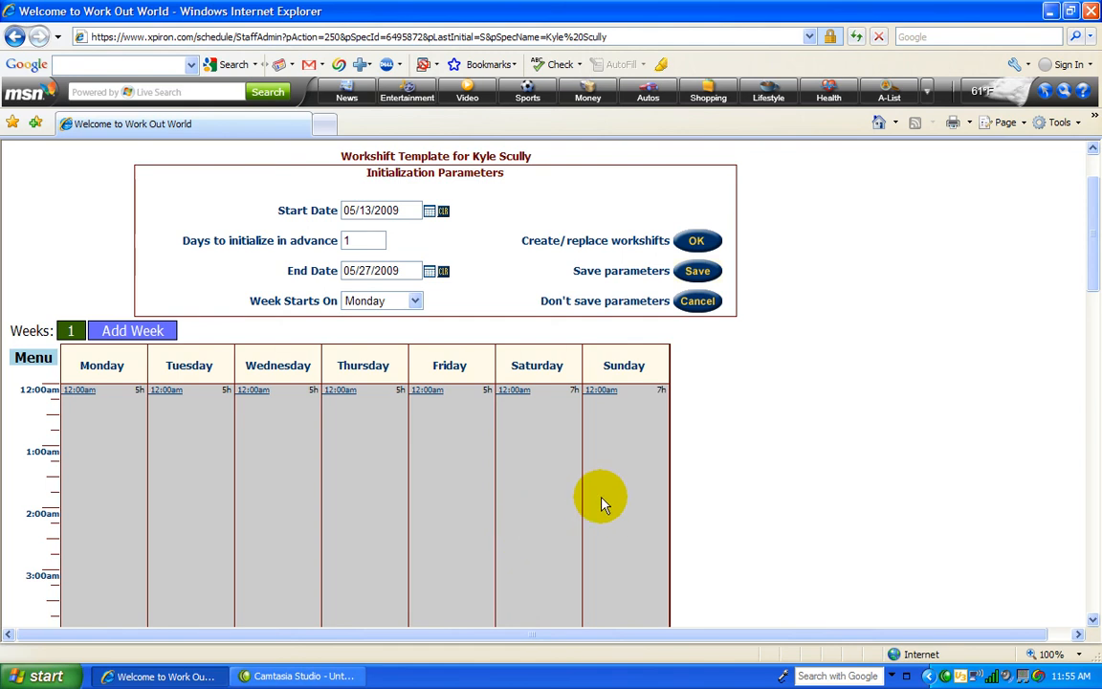
{"action": "left_click", "coordinate": [695, 242]}
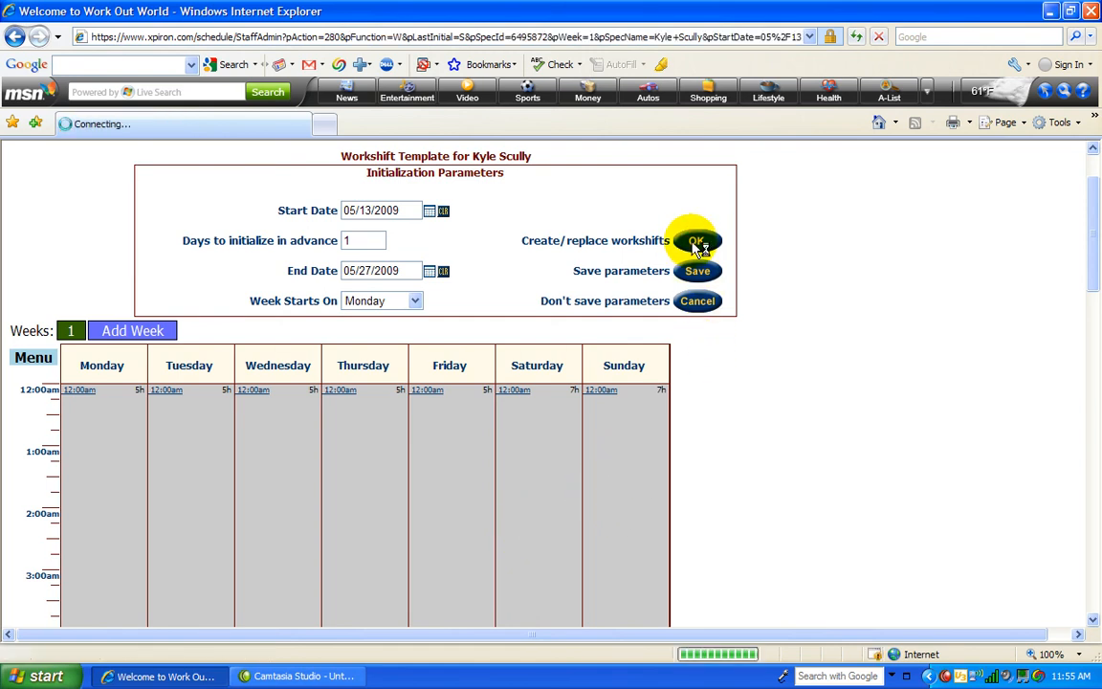
{"action": "left_click", "coordinate": [699, 362]}
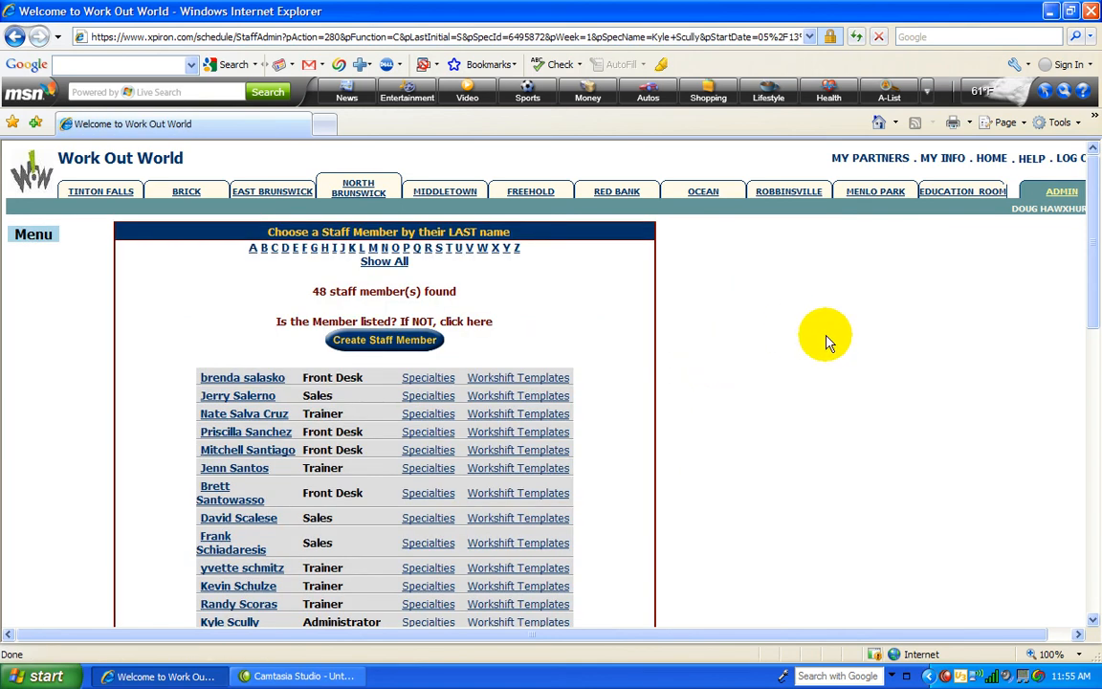
{"action": "left_click_drag", "start_coordinate": [1096, 247], "coordinate": [1093, 221]}
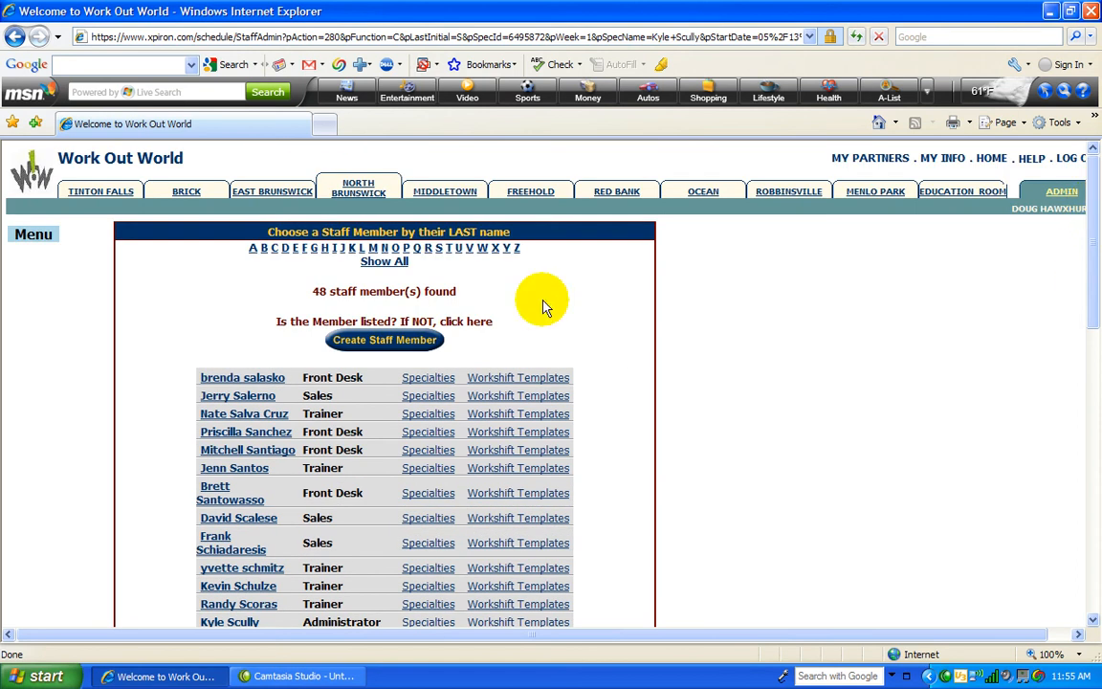
Step: Open the Tinton Falls Sales schedule and check the sales rep bookable hours for Thursday 05/14 and Friday 05/15
{"action": "left_click", "coordinate": [124, 193]}
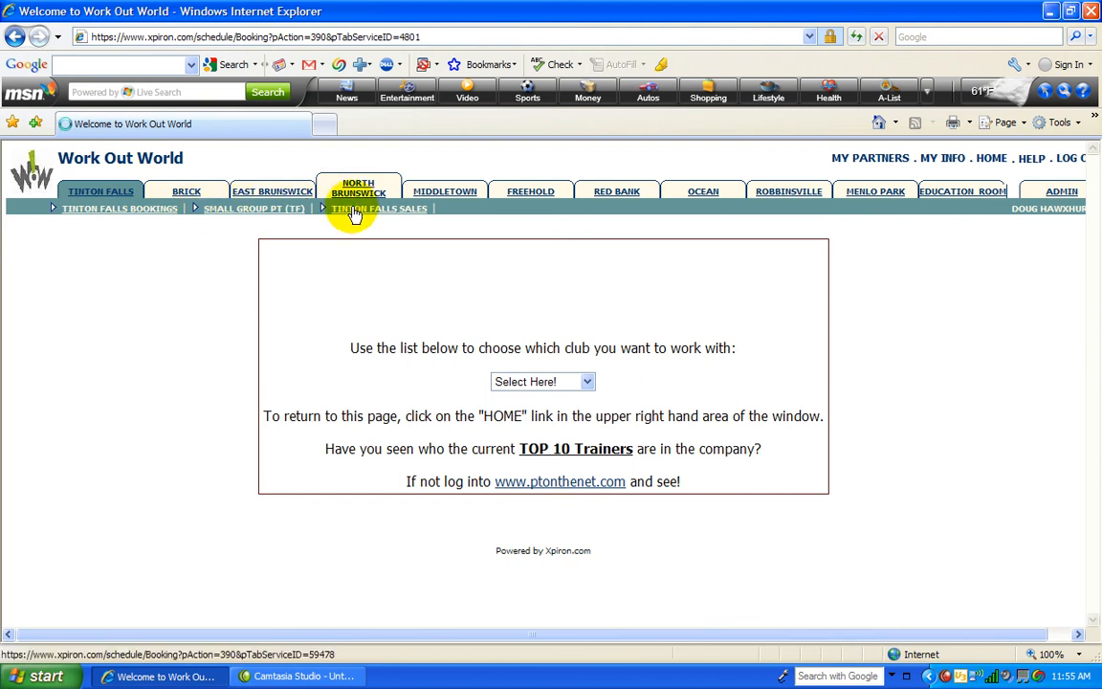
{"action": "left_click", "coordinate": [354, 214]}
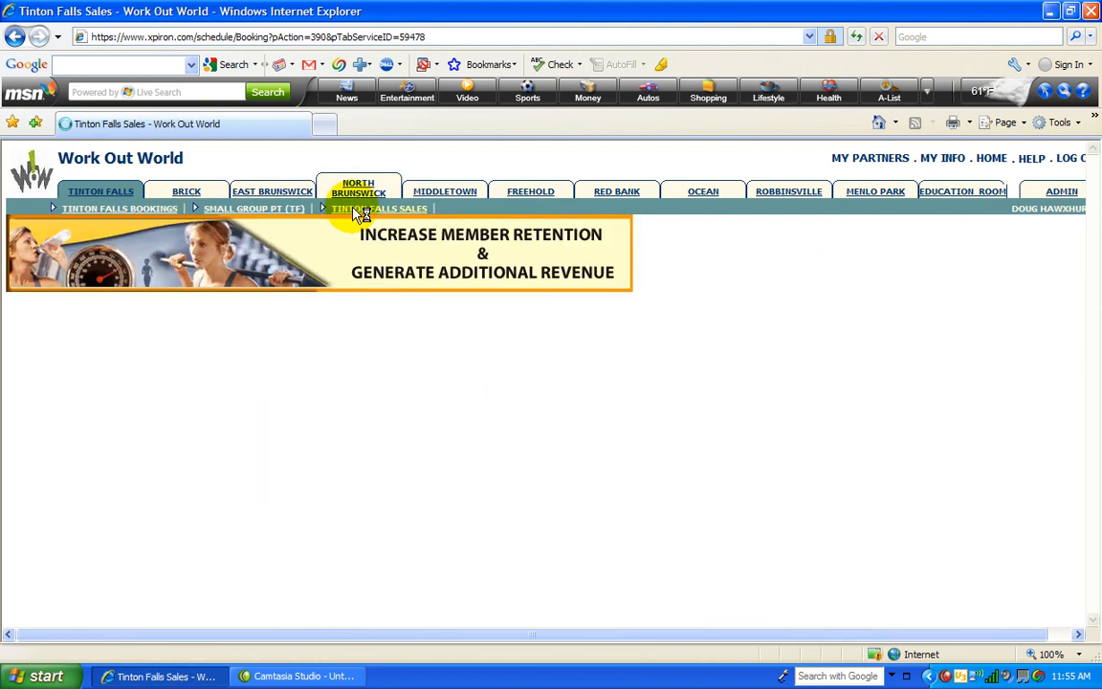
{"action": "left_click_drag", "start_coordinate": [1094, 216], "coordinate": [1081, 246]}
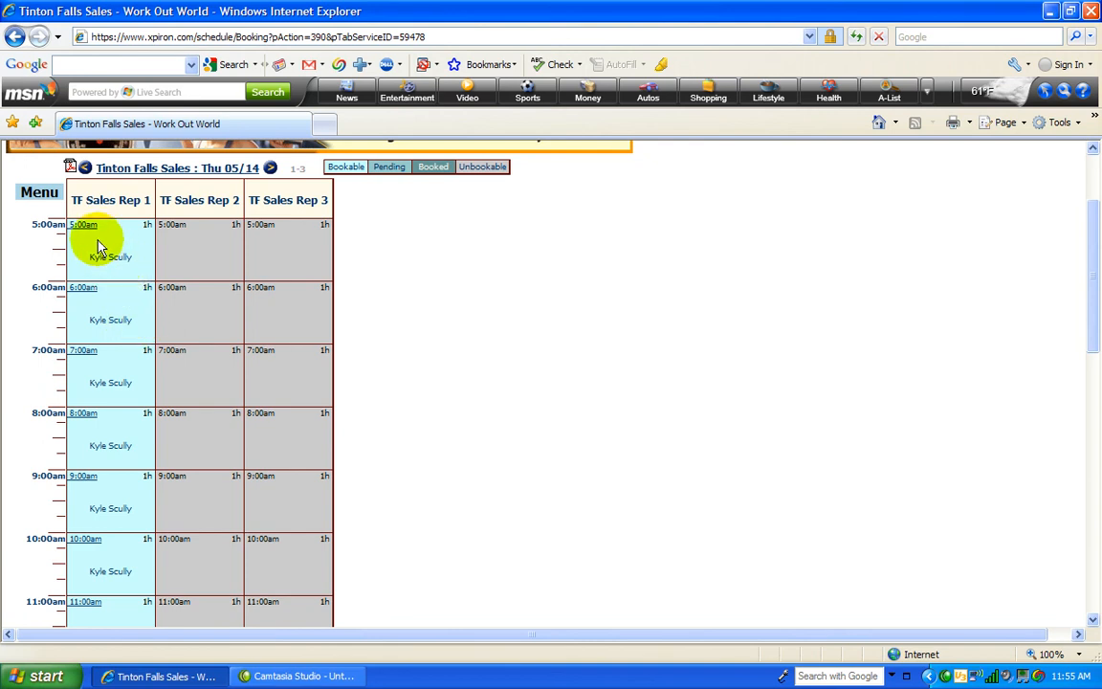
{"action": "left_click", "coordinate": [271, 169]}
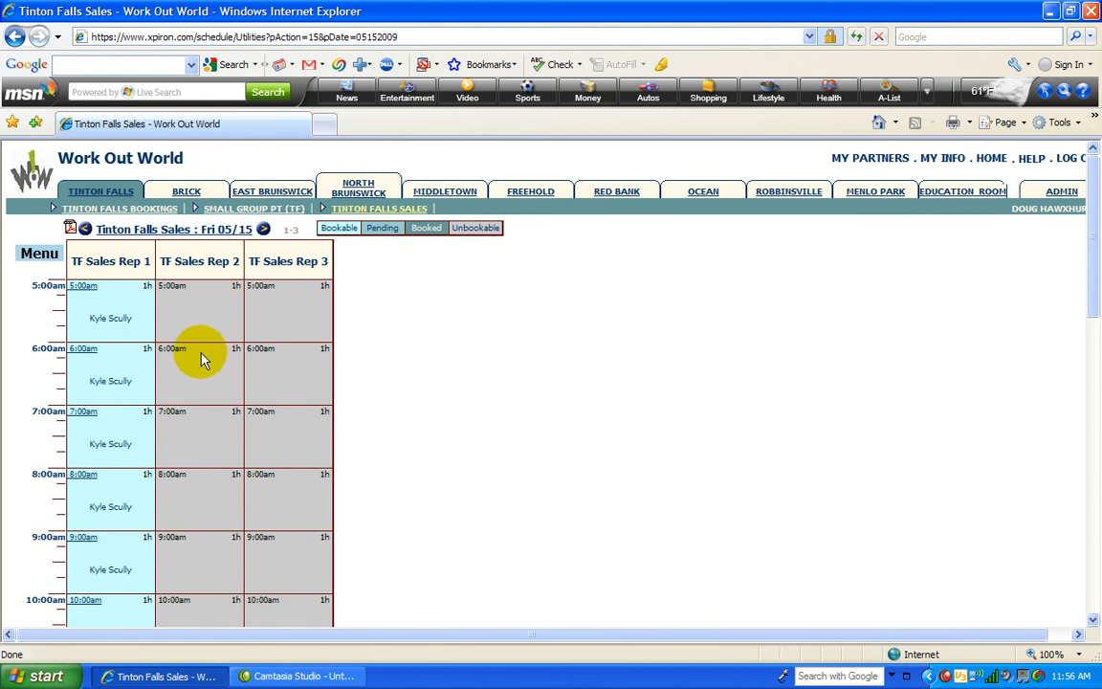
Step: Start booking TF Sales Rep 1's 7:00am slot for a new guest, entering their full name as first name and phone number as last name
{"action": "left_click", "coordinate": [84, 413]}
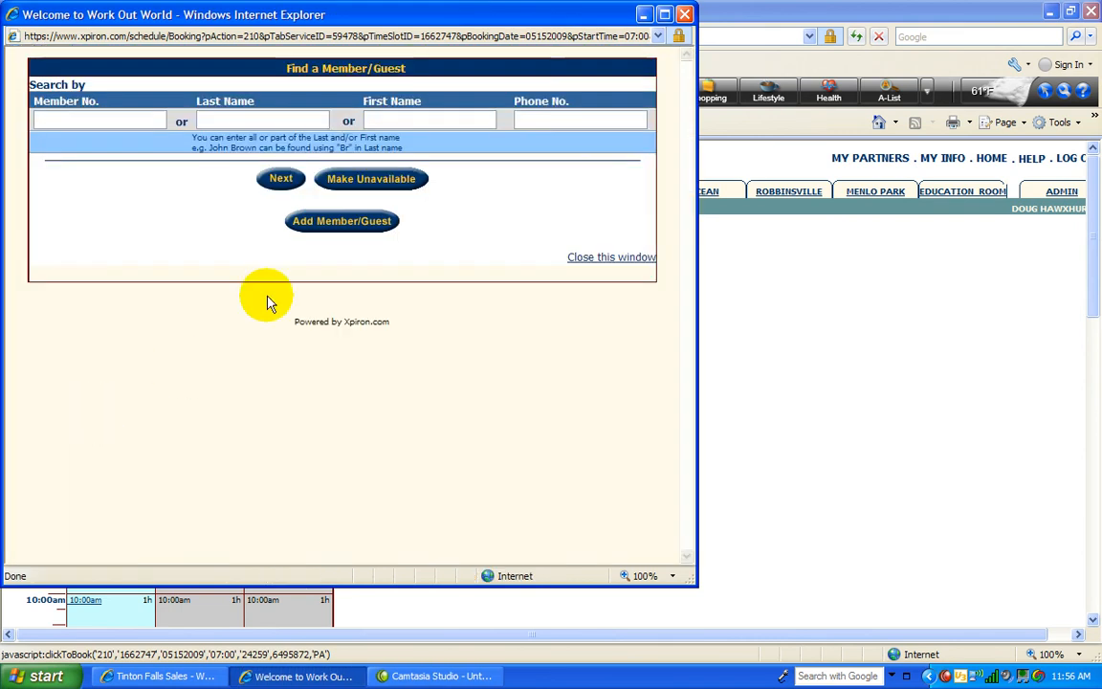
{"action": "left_click", "coordinate": [361, 227]}
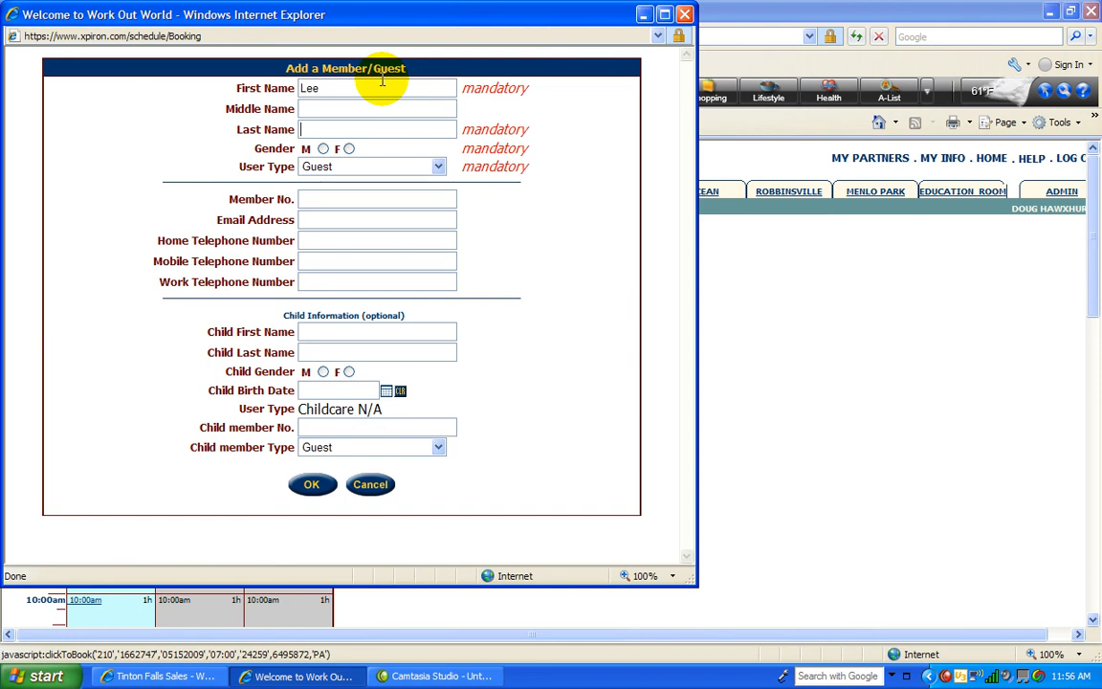
{"action": "key", "text": "Tab"}
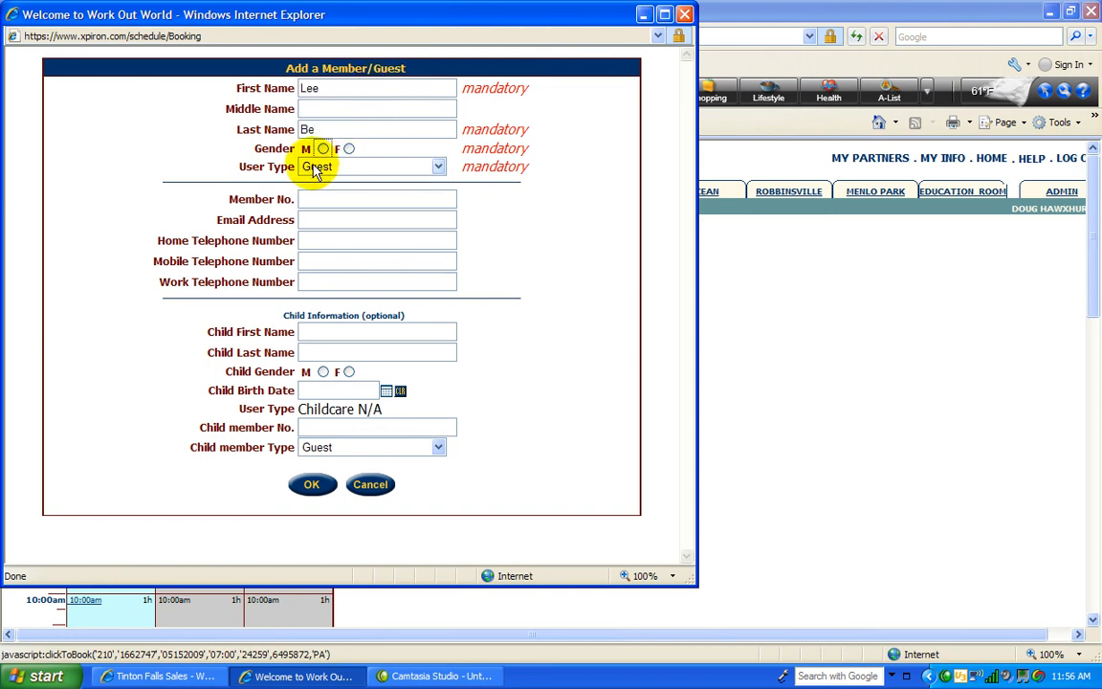
{"action": "left_click", "coordinate": [328, 91]}
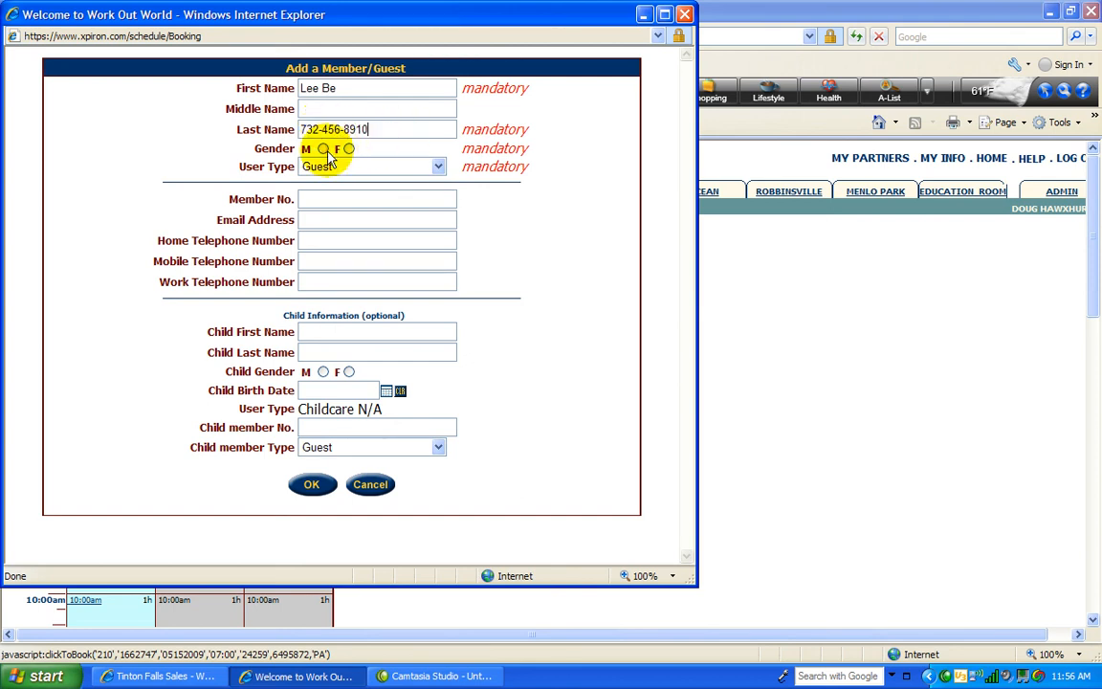
Step: Set the new guest's gender to M with user type Guest and add the guest to the booking
{"action": "left_click", "coordinate": [324, 150]}
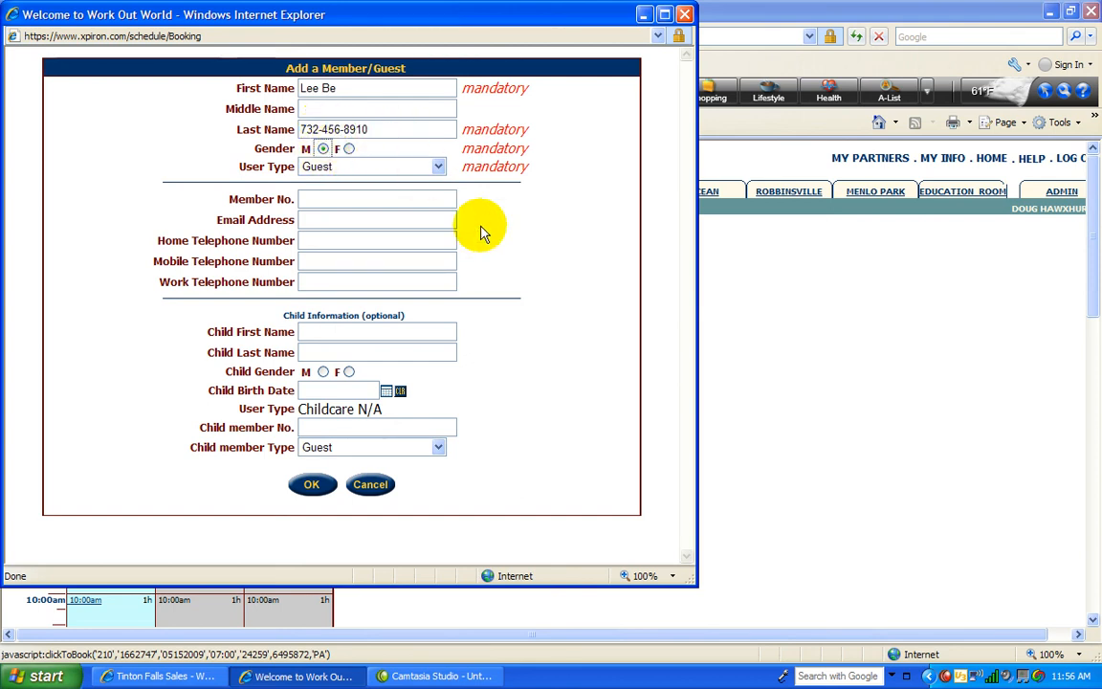
{"action": "left_click", "coordinate": [437, 169]}
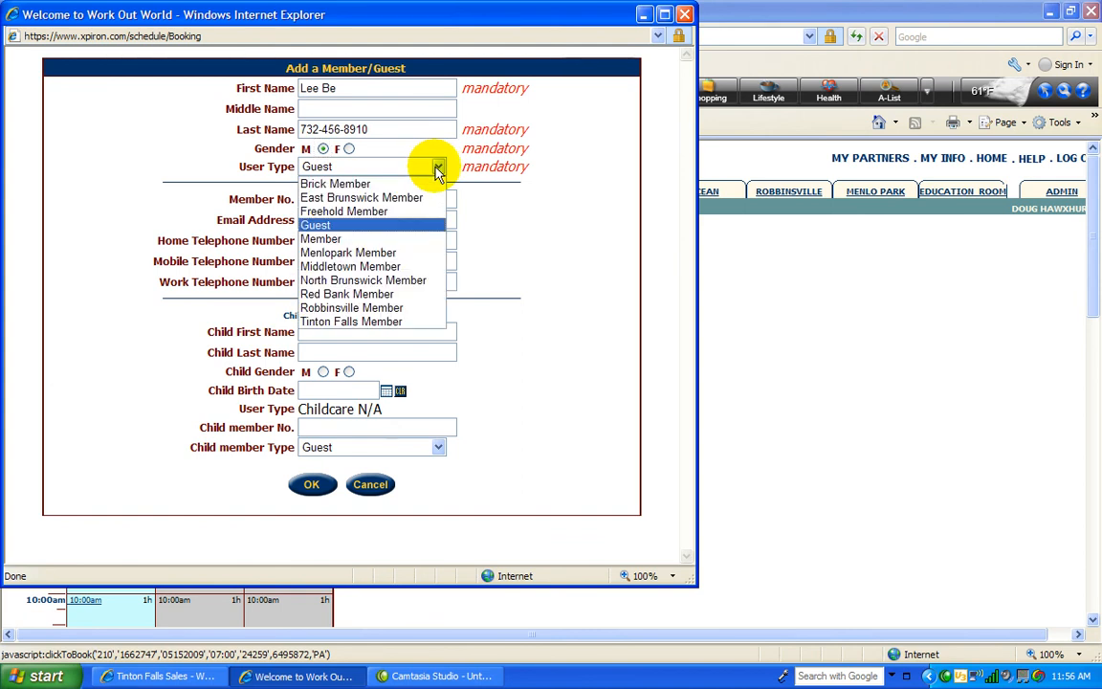
{"action": "left_click", "coordinate": [421, 172]}
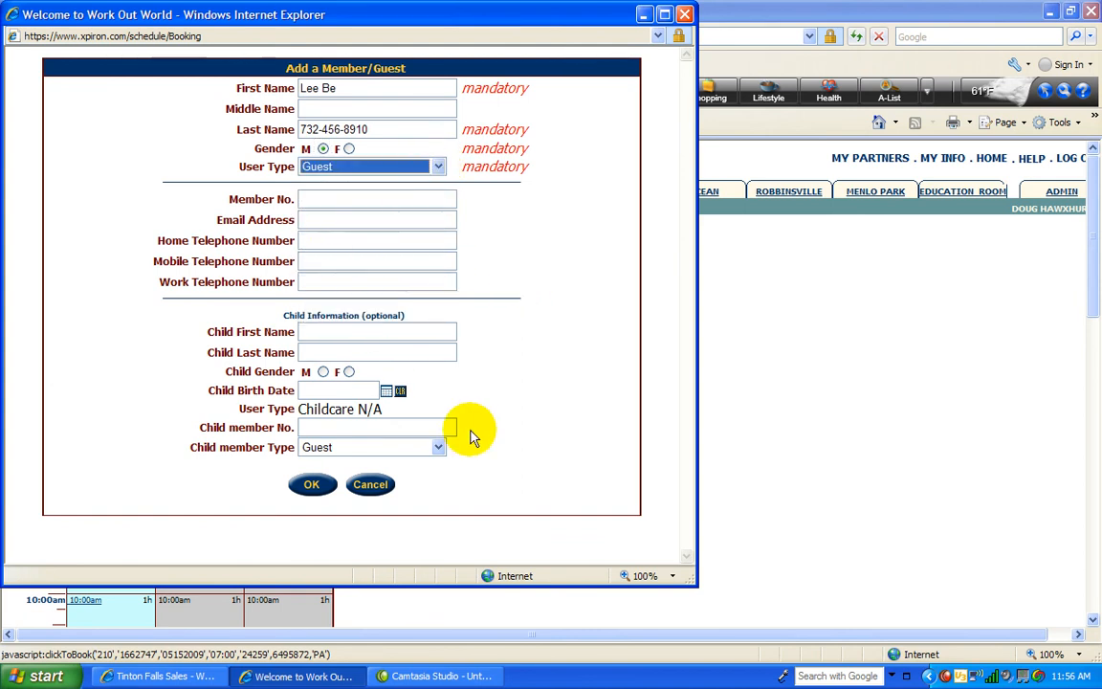
{"action": "left_click", "coordinate": [320, 488]}
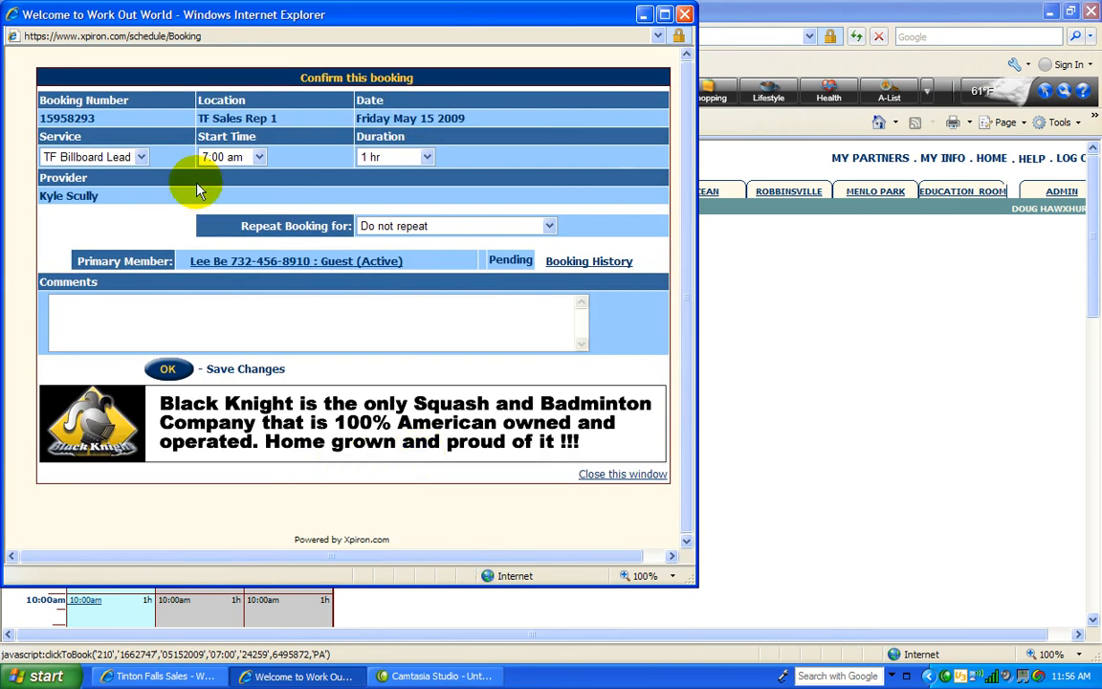
Step: Set the booking's service to TF Web Lead and duration to 30 min, with the comment "Found web site and looking to get into great shape"
{"action": "left_click", "coordinate": [143, 158]}
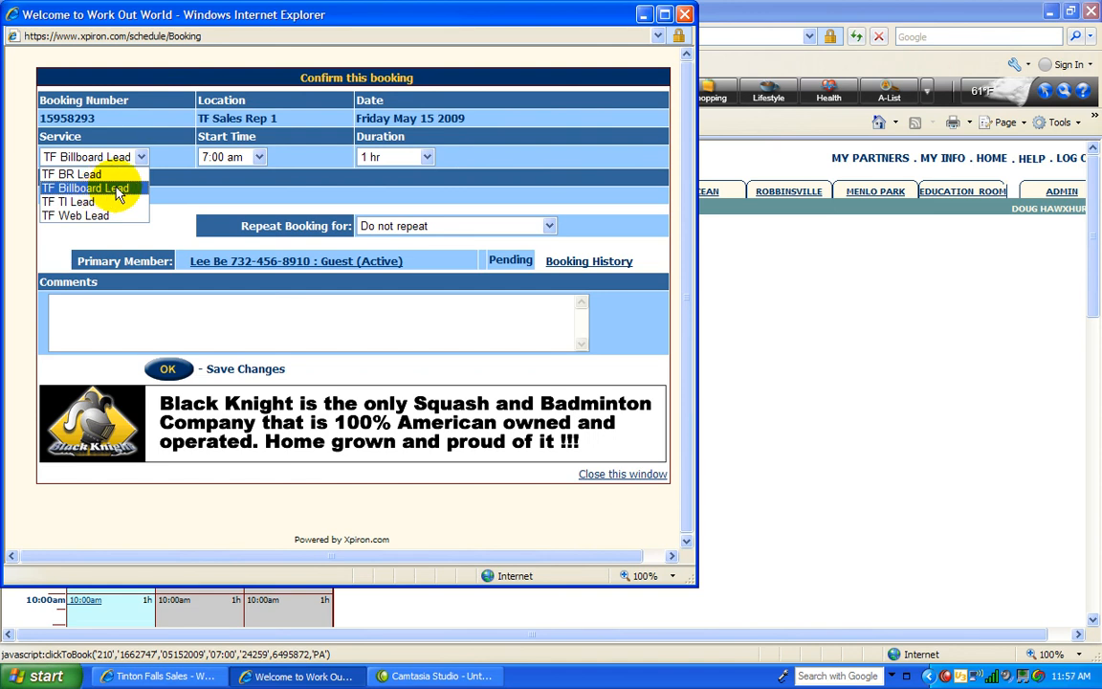
{"action": "left_click", "coordinate": [106, 215]}
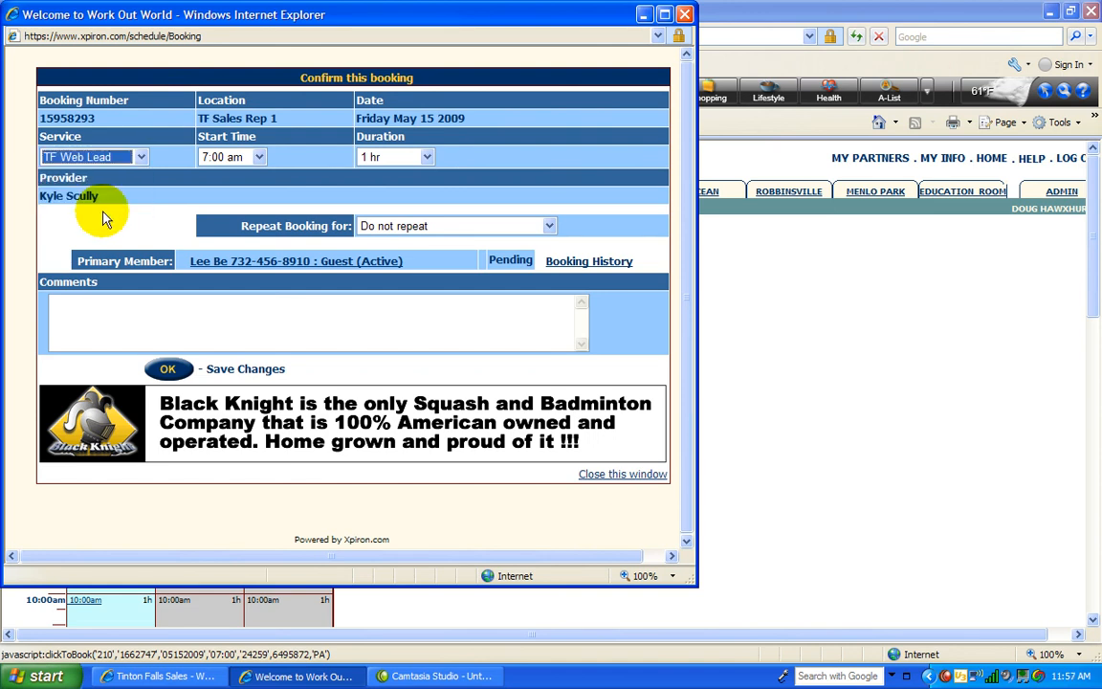
{"action": "left_click", "coordinate": [95, 329]}
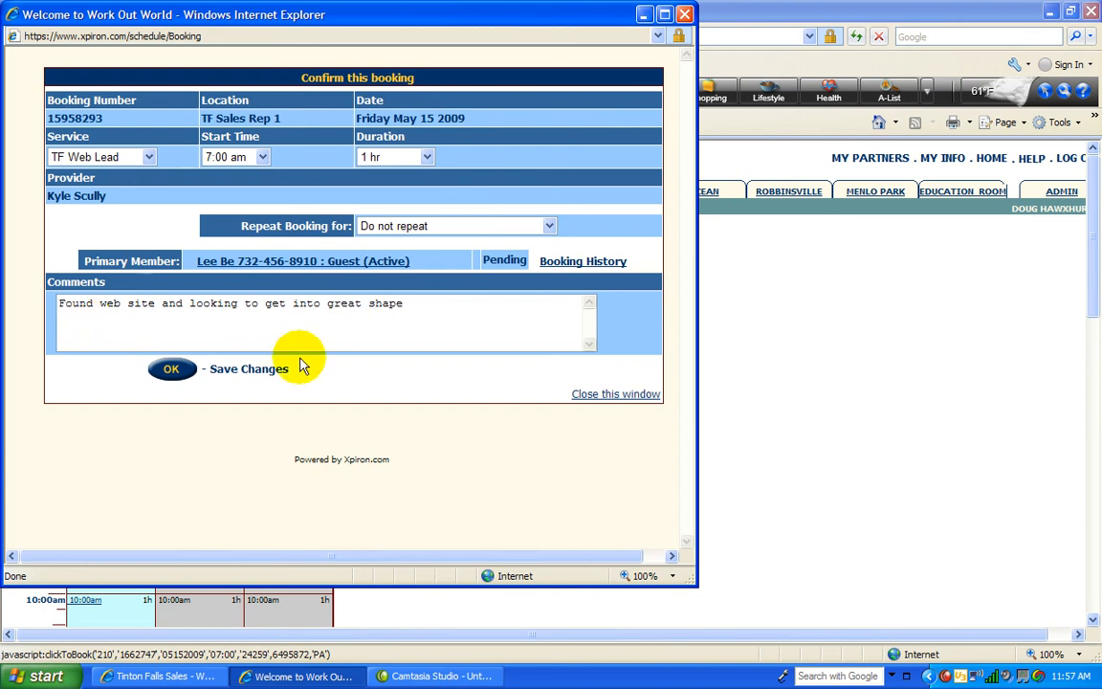
{"action": "left_click", "coordinate": [429, 159]}
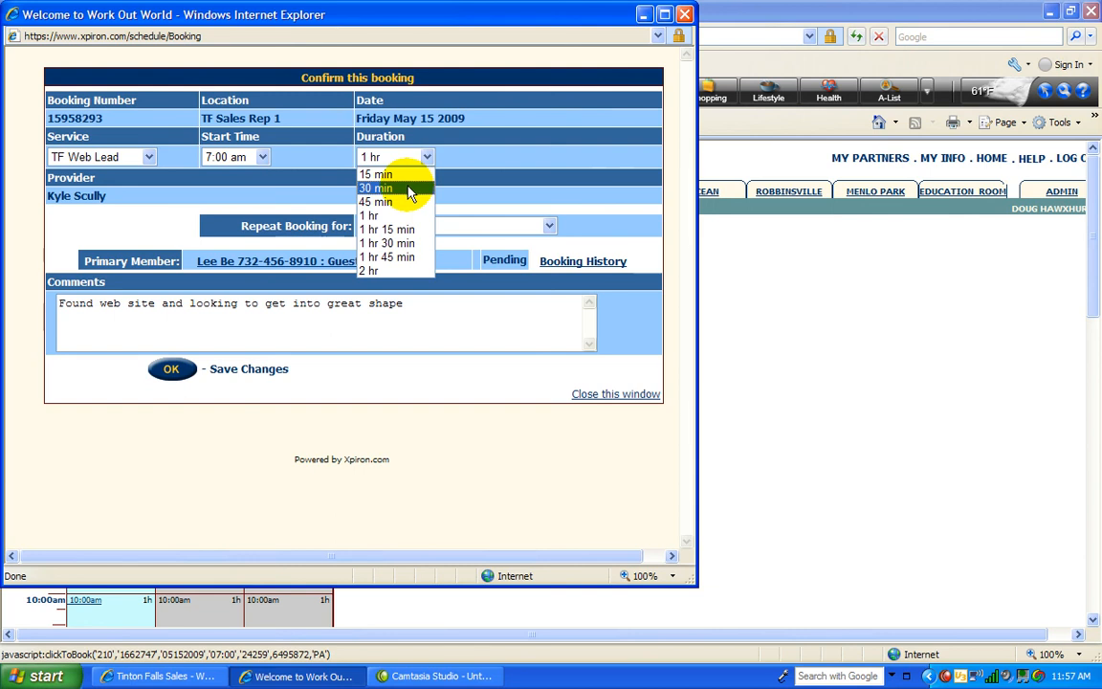
{"action": "left_click", "coordinate": [410, 188]}
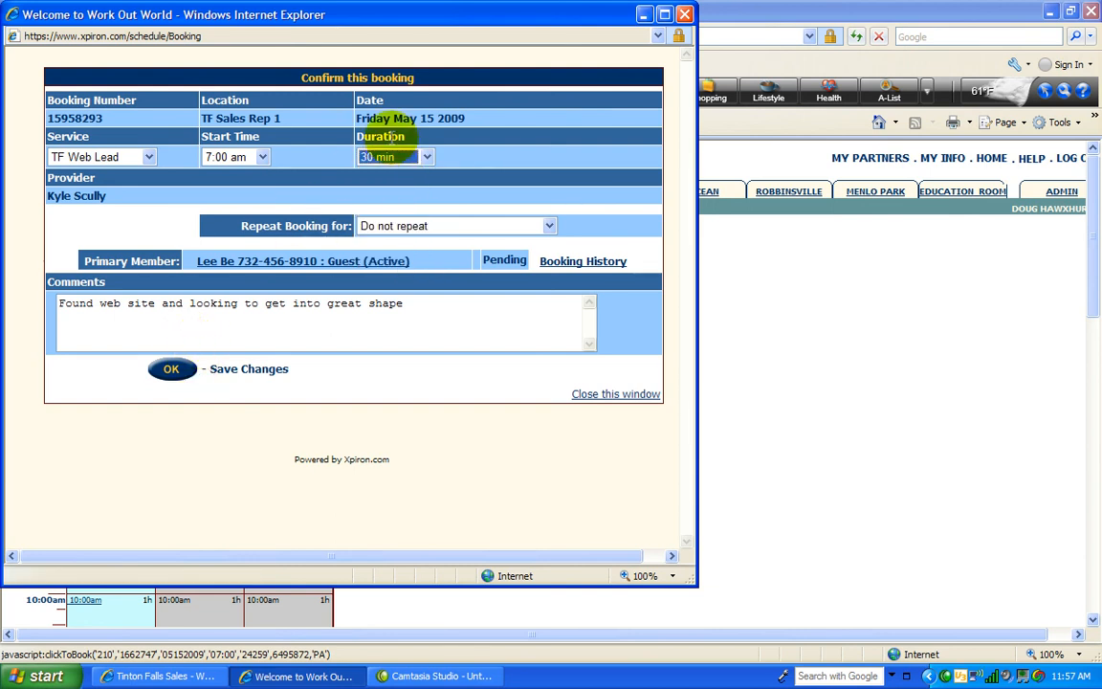
Step: Save the booking, overriding the timeslot mismatch warning, and review its details from the Friday 05/15 schedule
{"action": "left_click", "coordinate": [168, 375]}
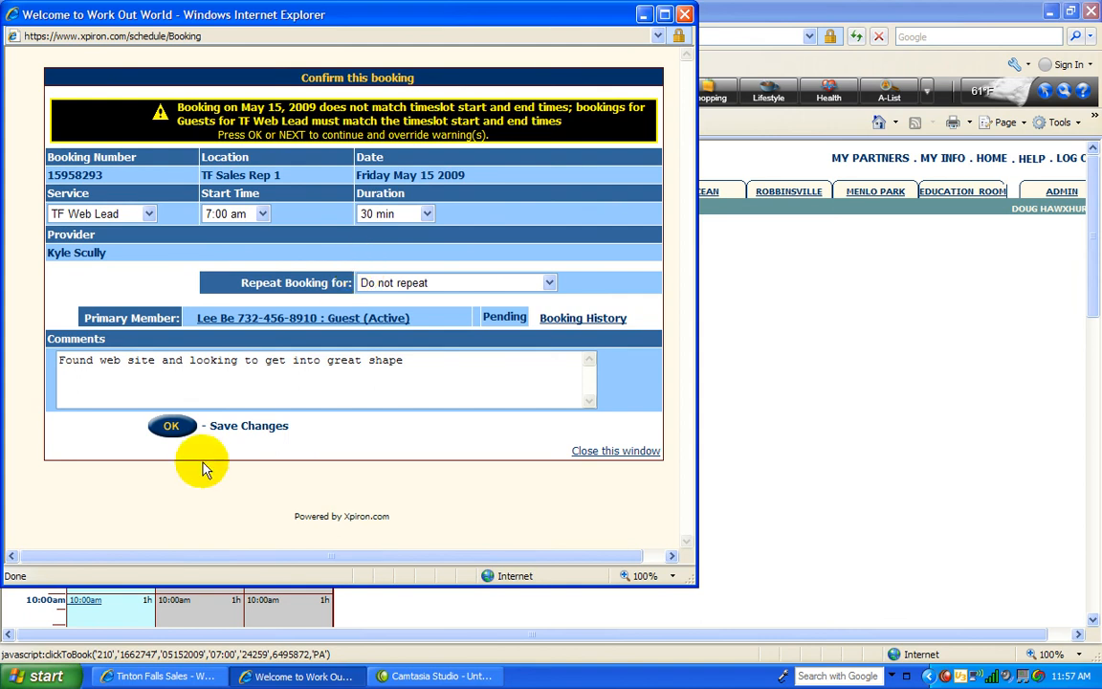
{"action": "left_click", "coordinate": [172, 428]}
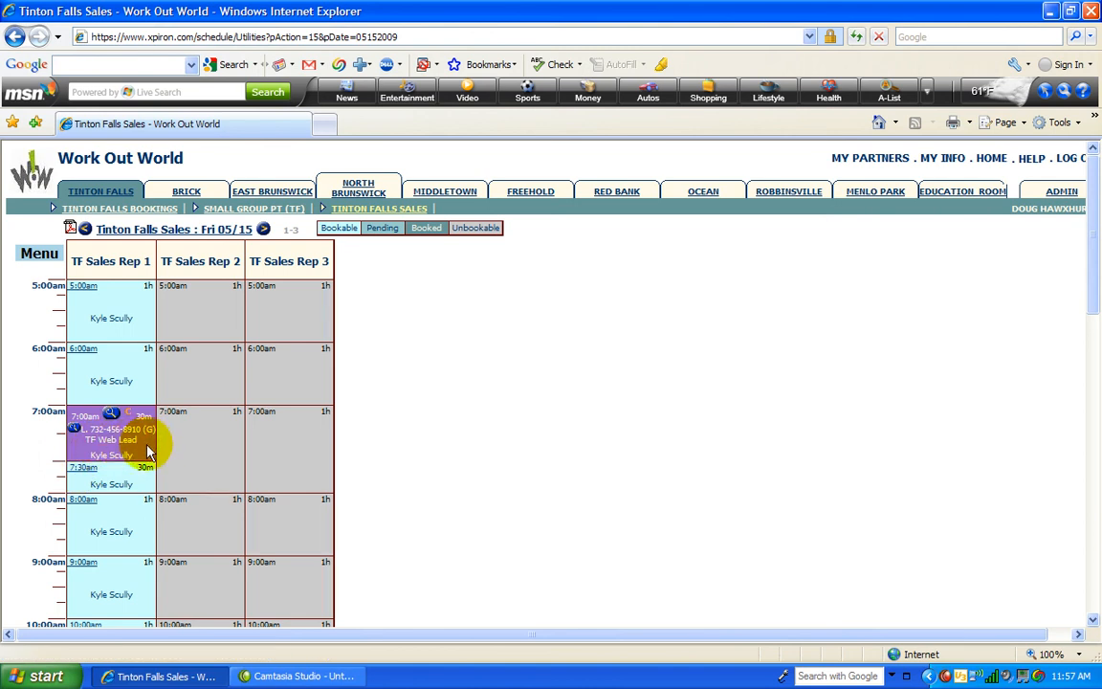
{"action": "left_click", "coordinate": [113, 420]}
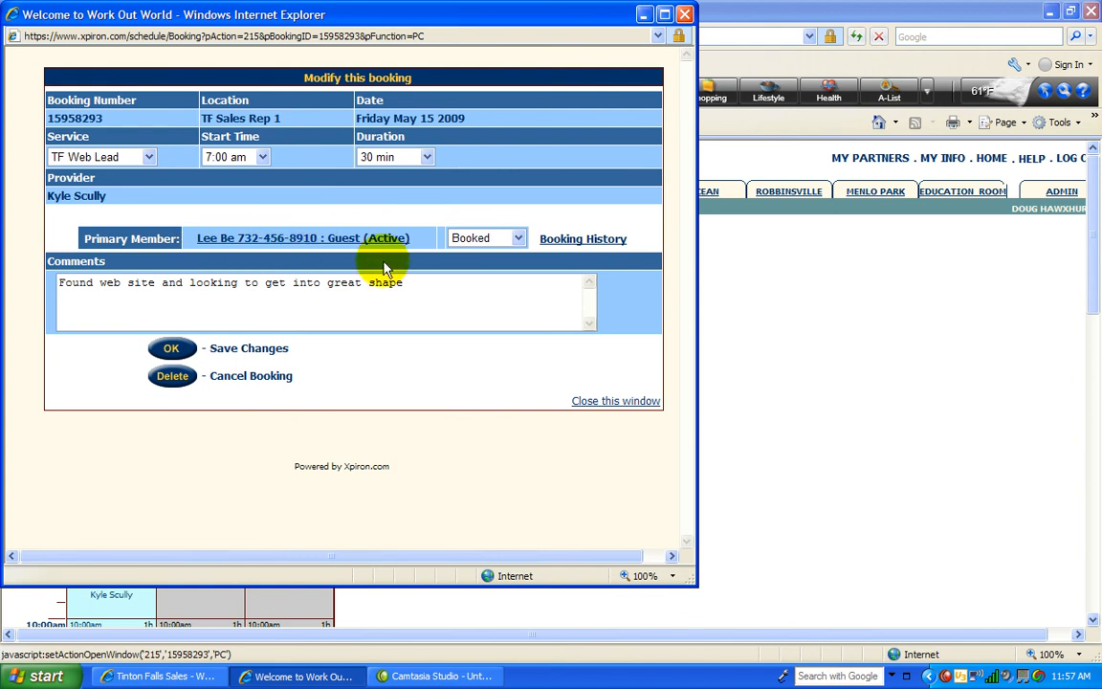
{"action": "left_click", "coordinate": [685, 14]}
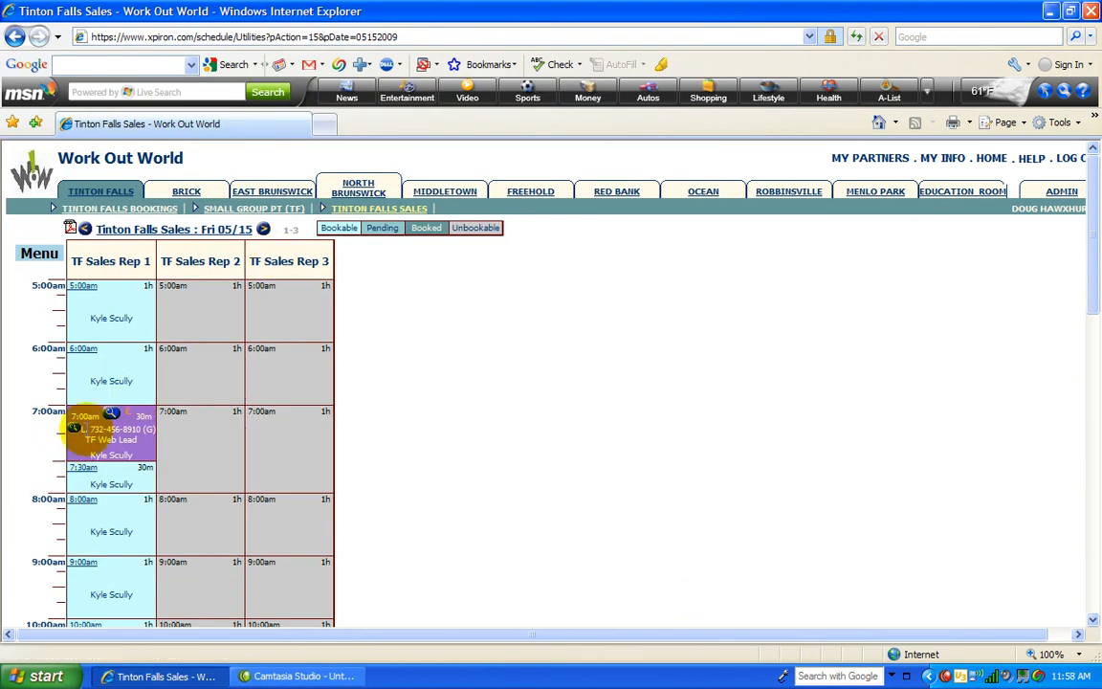